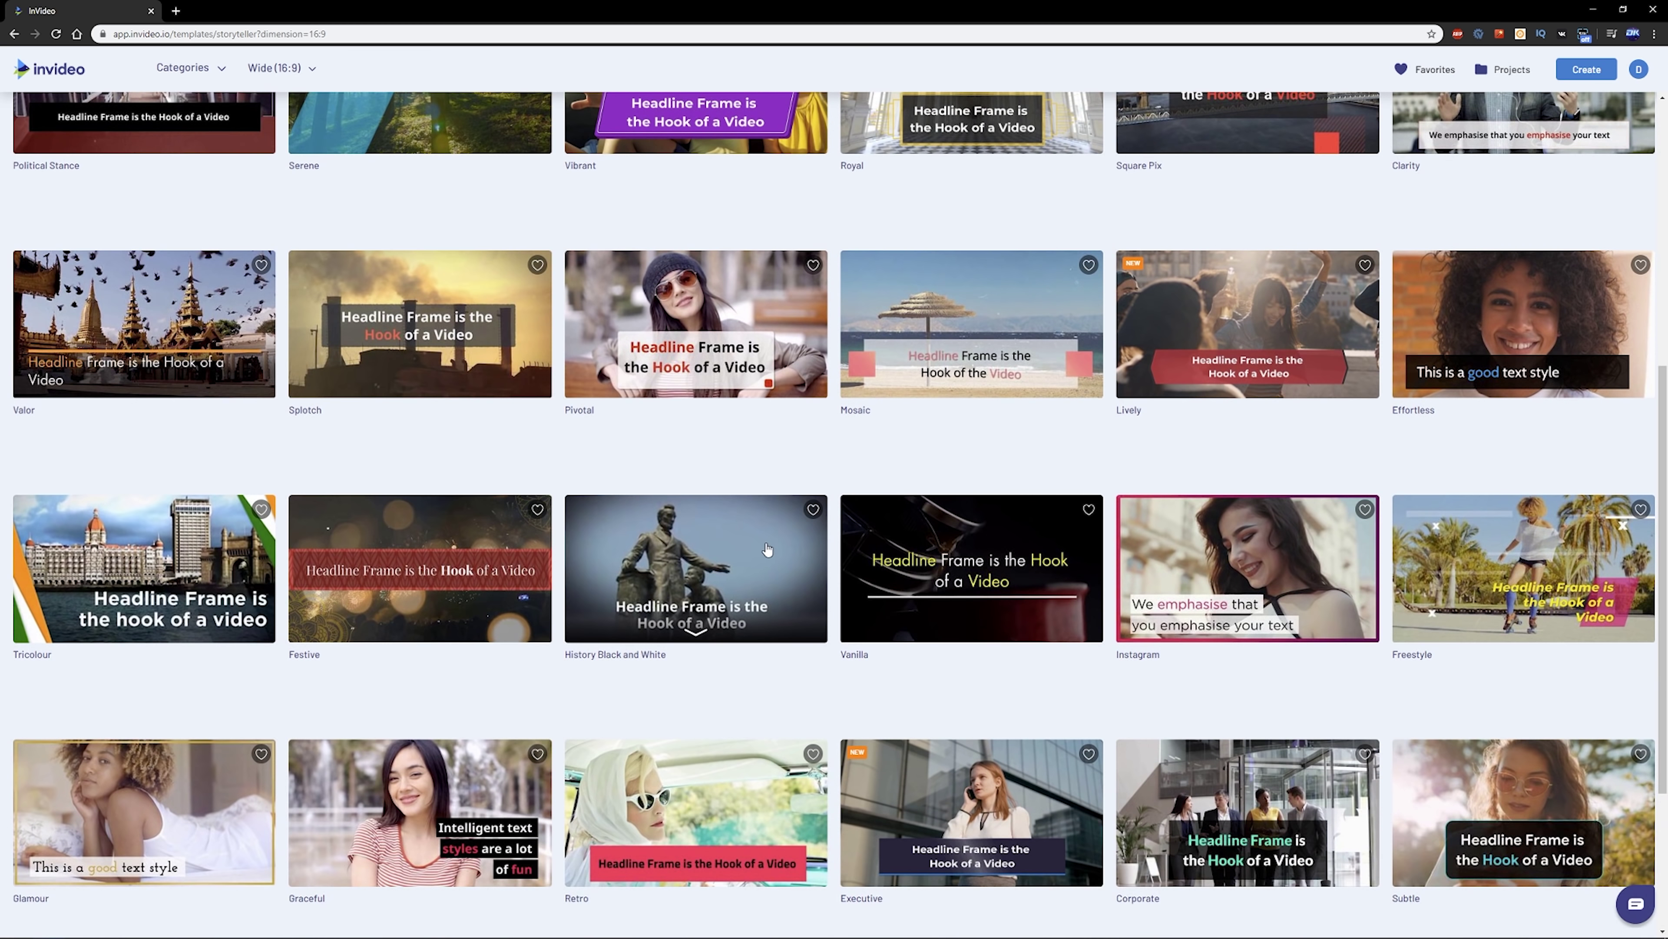
pyautogui.scroll(-5, 767, 549)
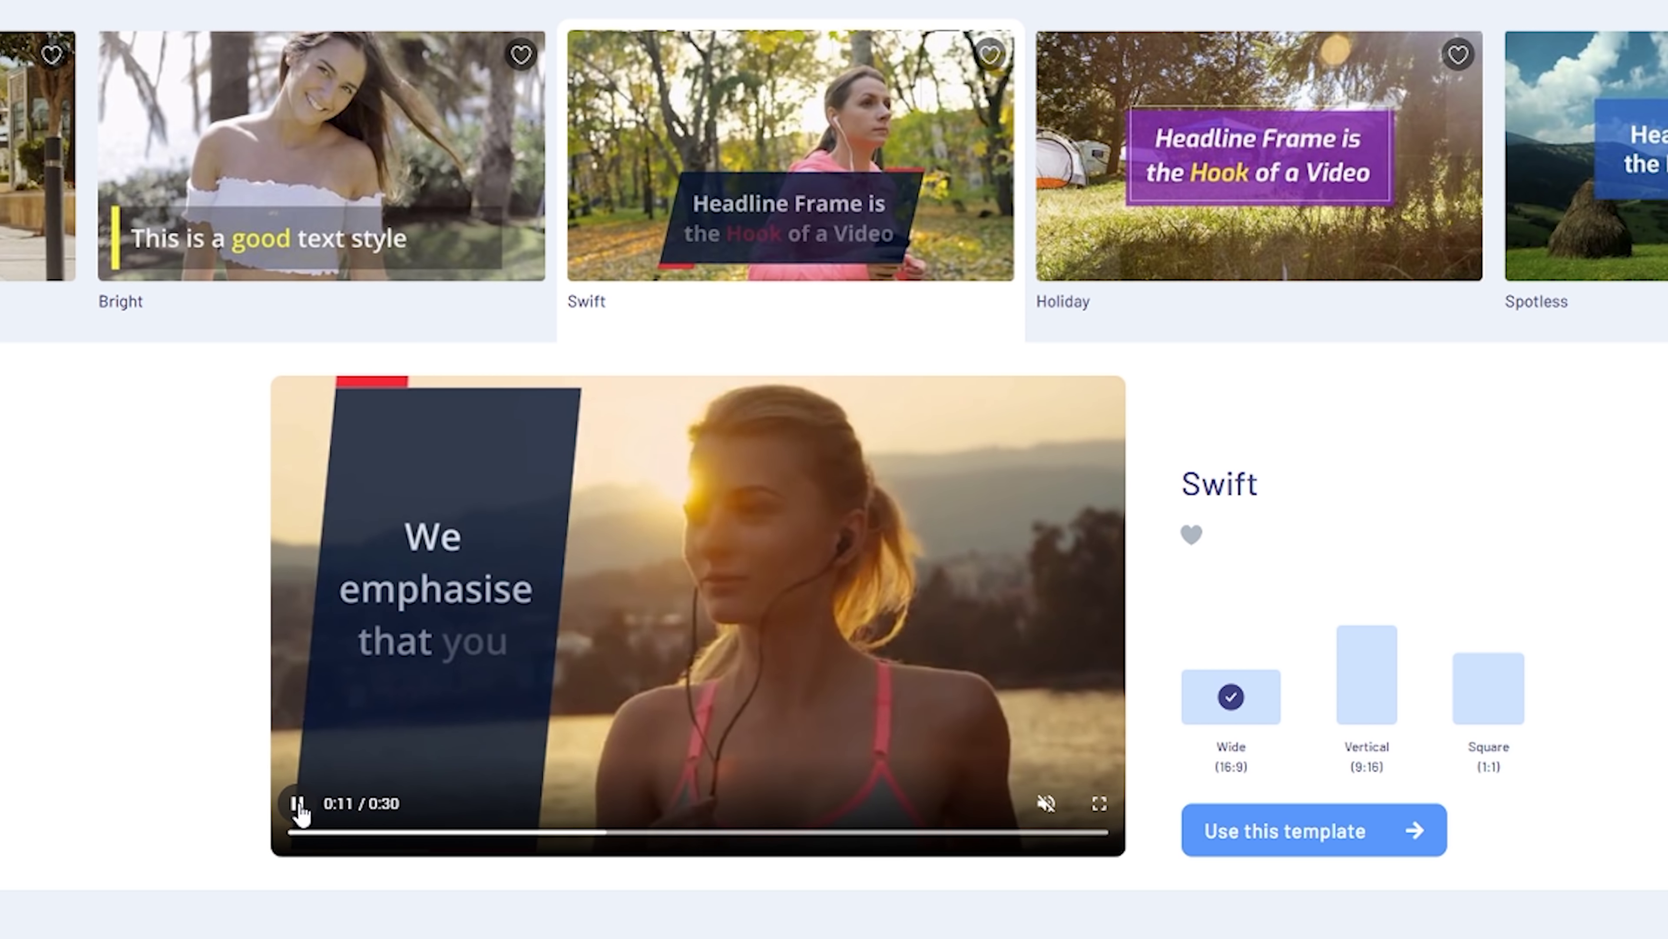
# Step: Find the Swift template in the wide template gallery and pause its preview video
pyautogui.click(299, 808)
pyautogui.scroll(5, 65, 598)
pyautogui.scroll(-5, 58, 591)
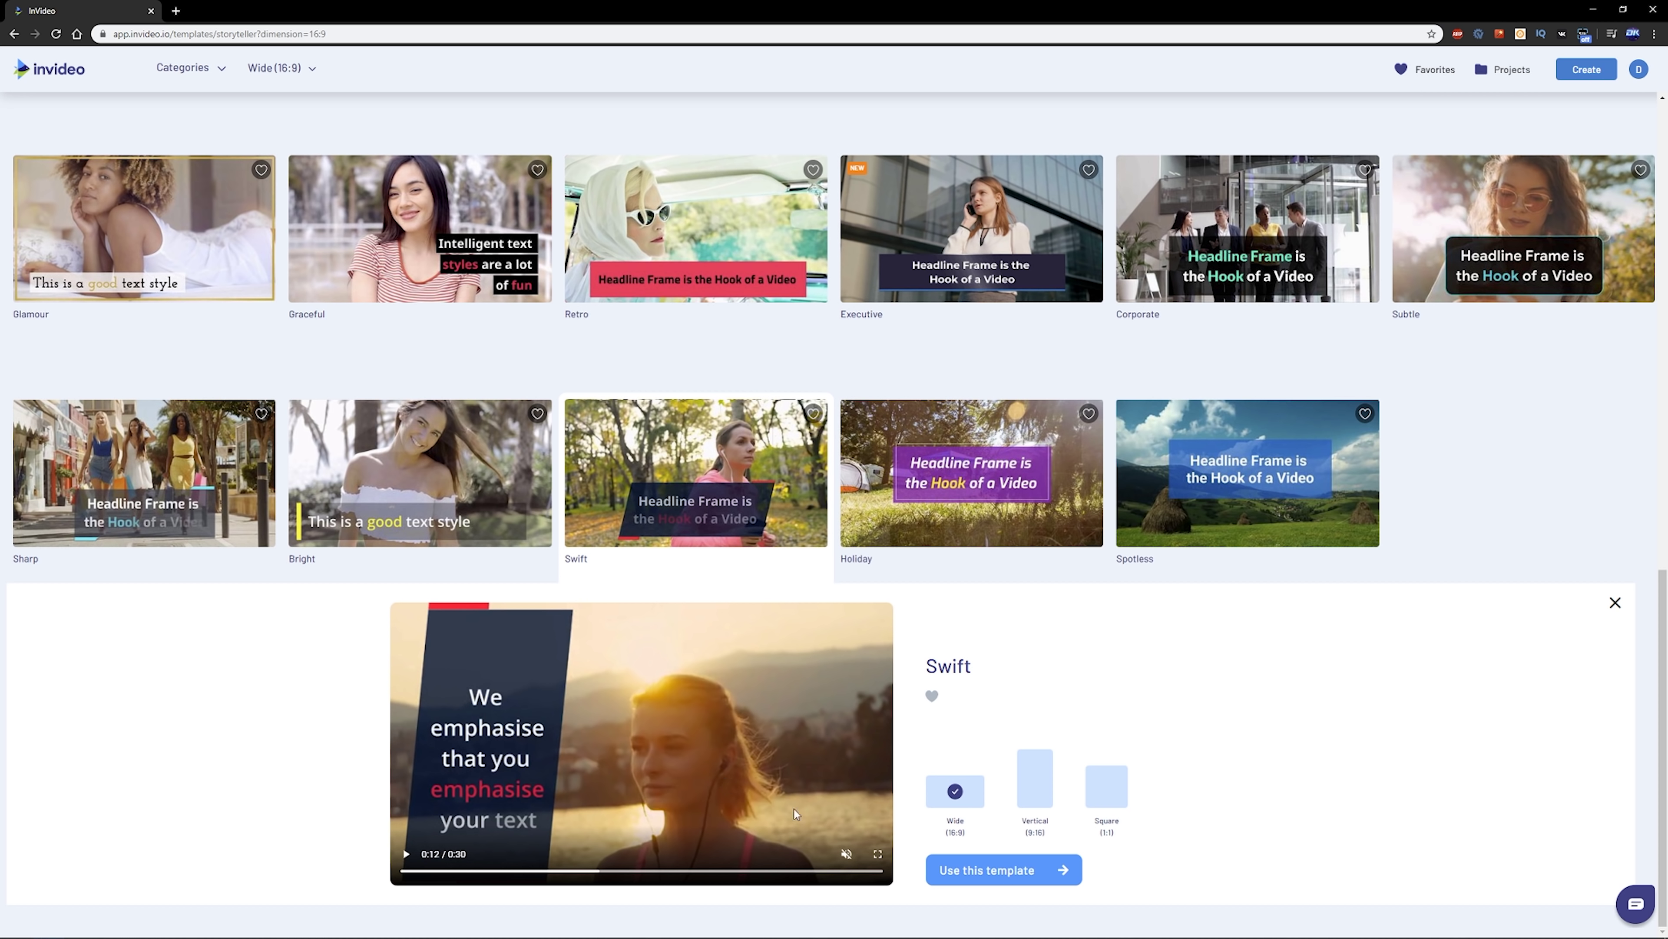
# Step: Preview the Swift template in vertical and square formats, and start a project from it in Wide (16:9)
pyautogui.click(1023, 807)
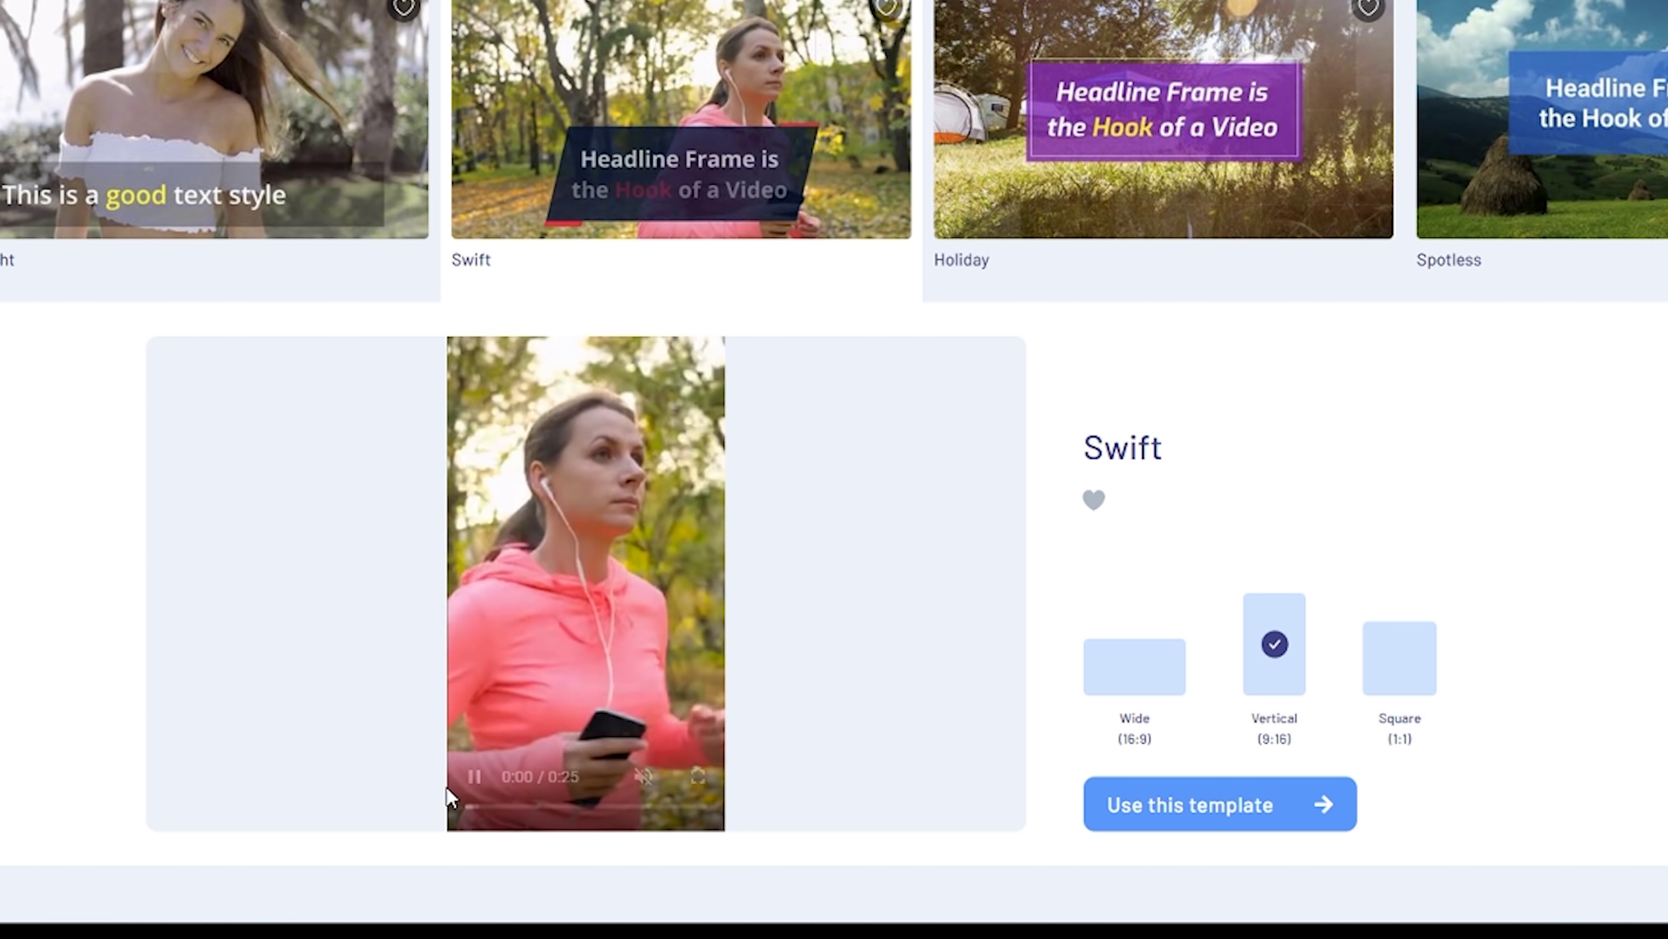
pyautogui.click(471, 779)
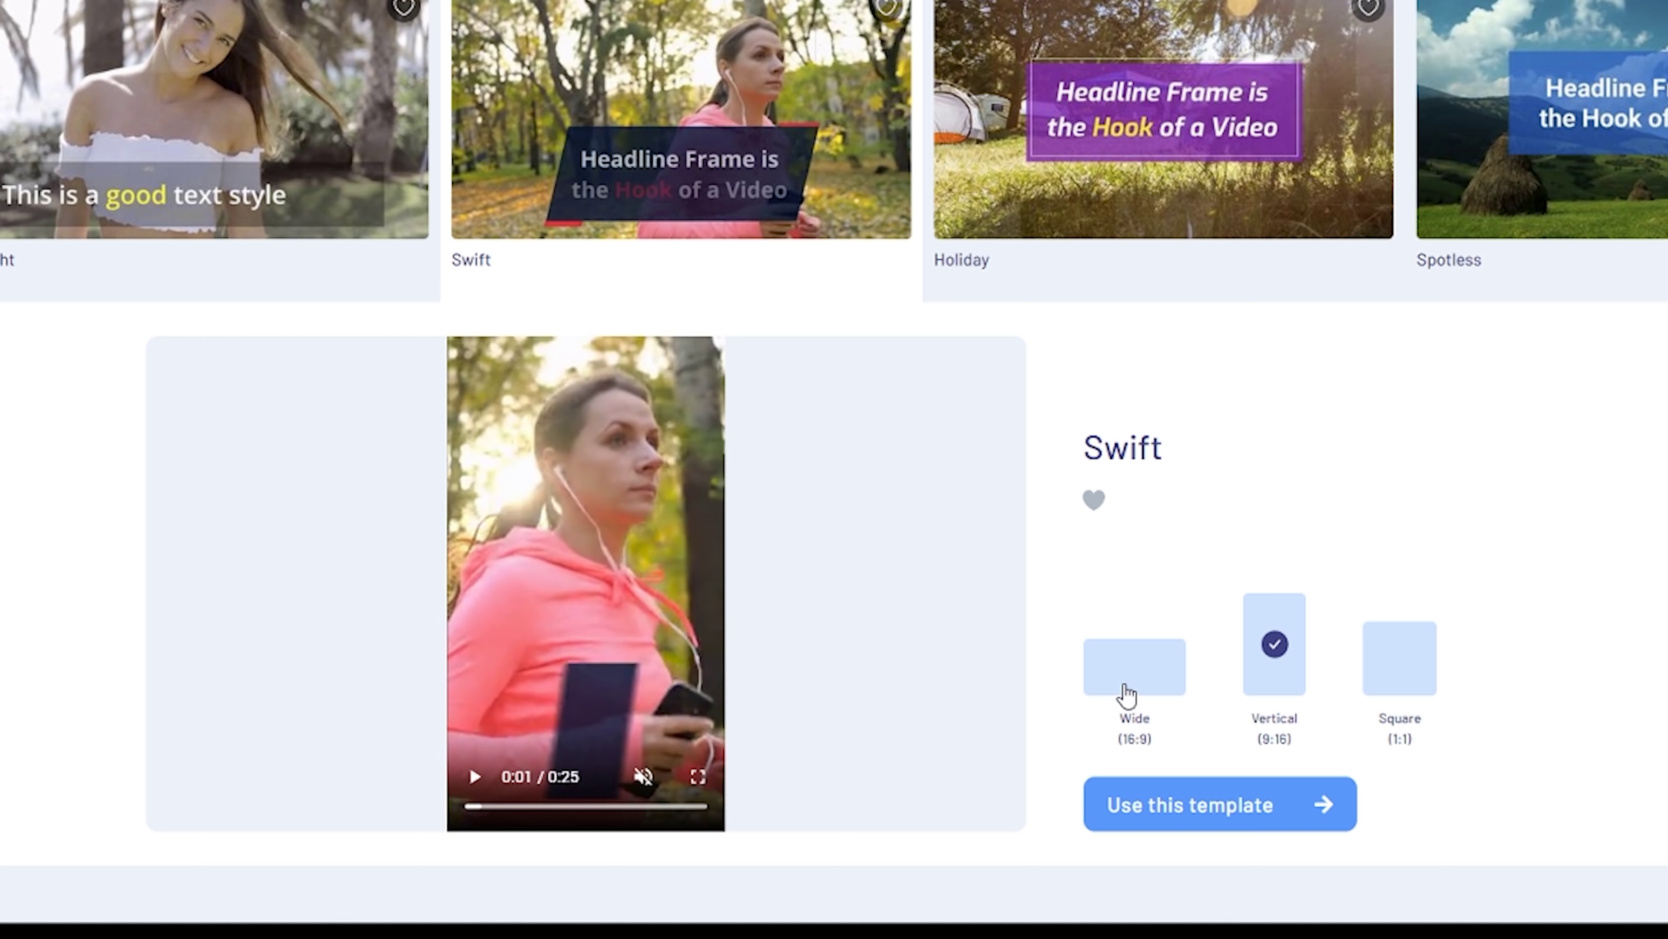
pyautogui.click(1116, 693)
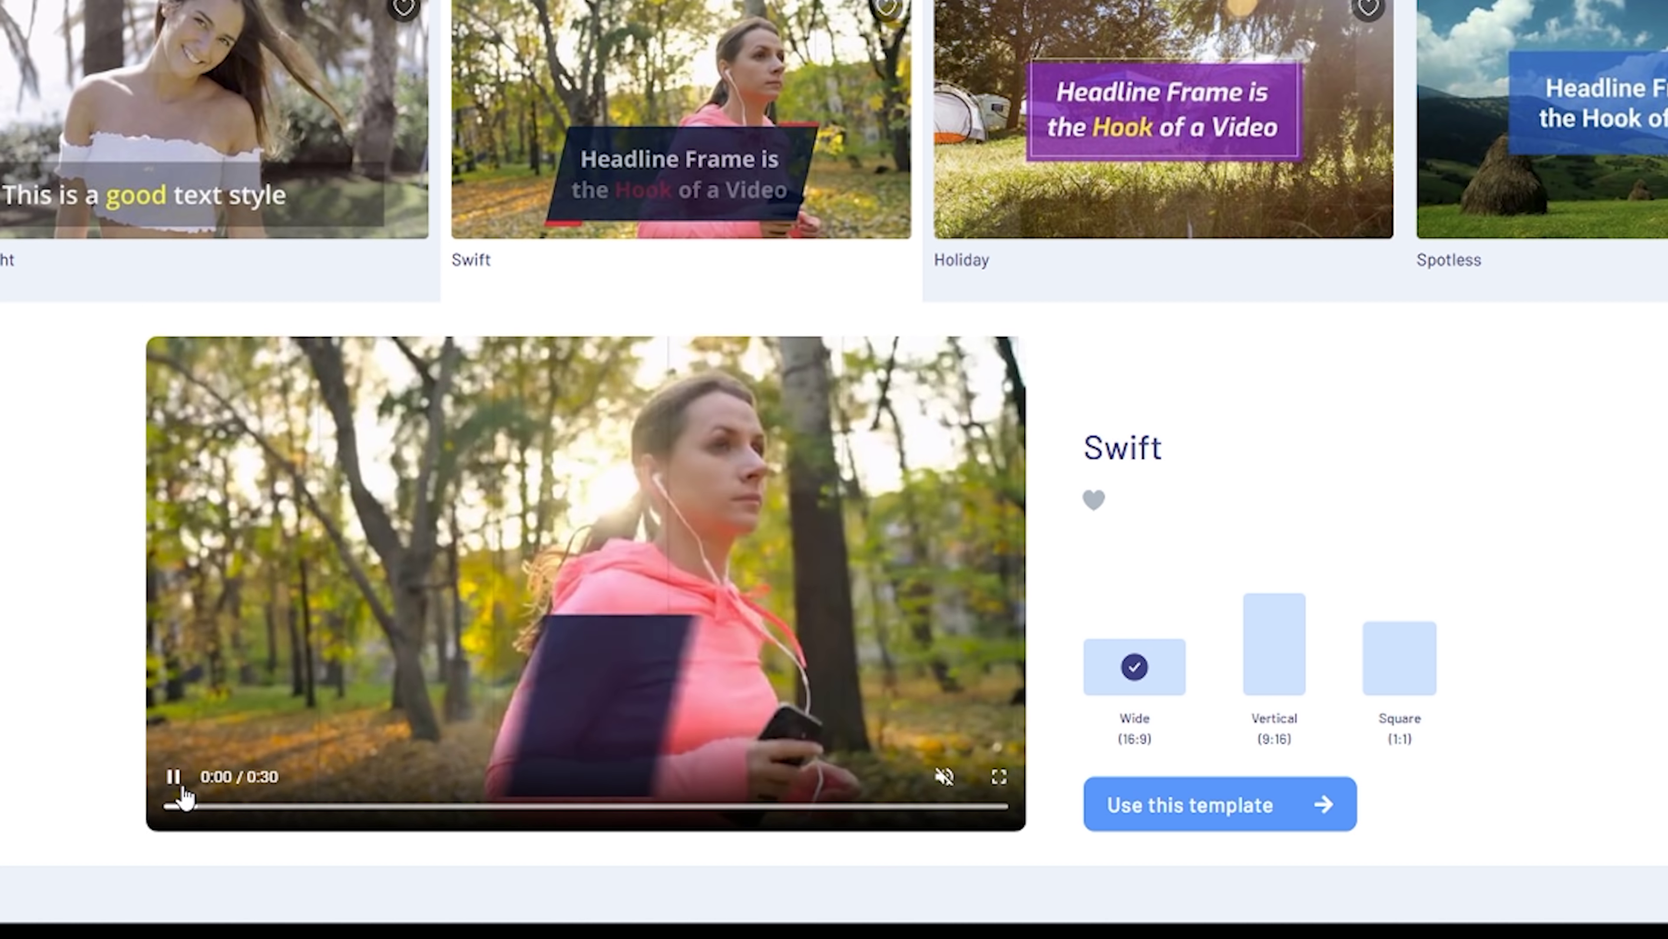
pyautogui.click(1400, 659)
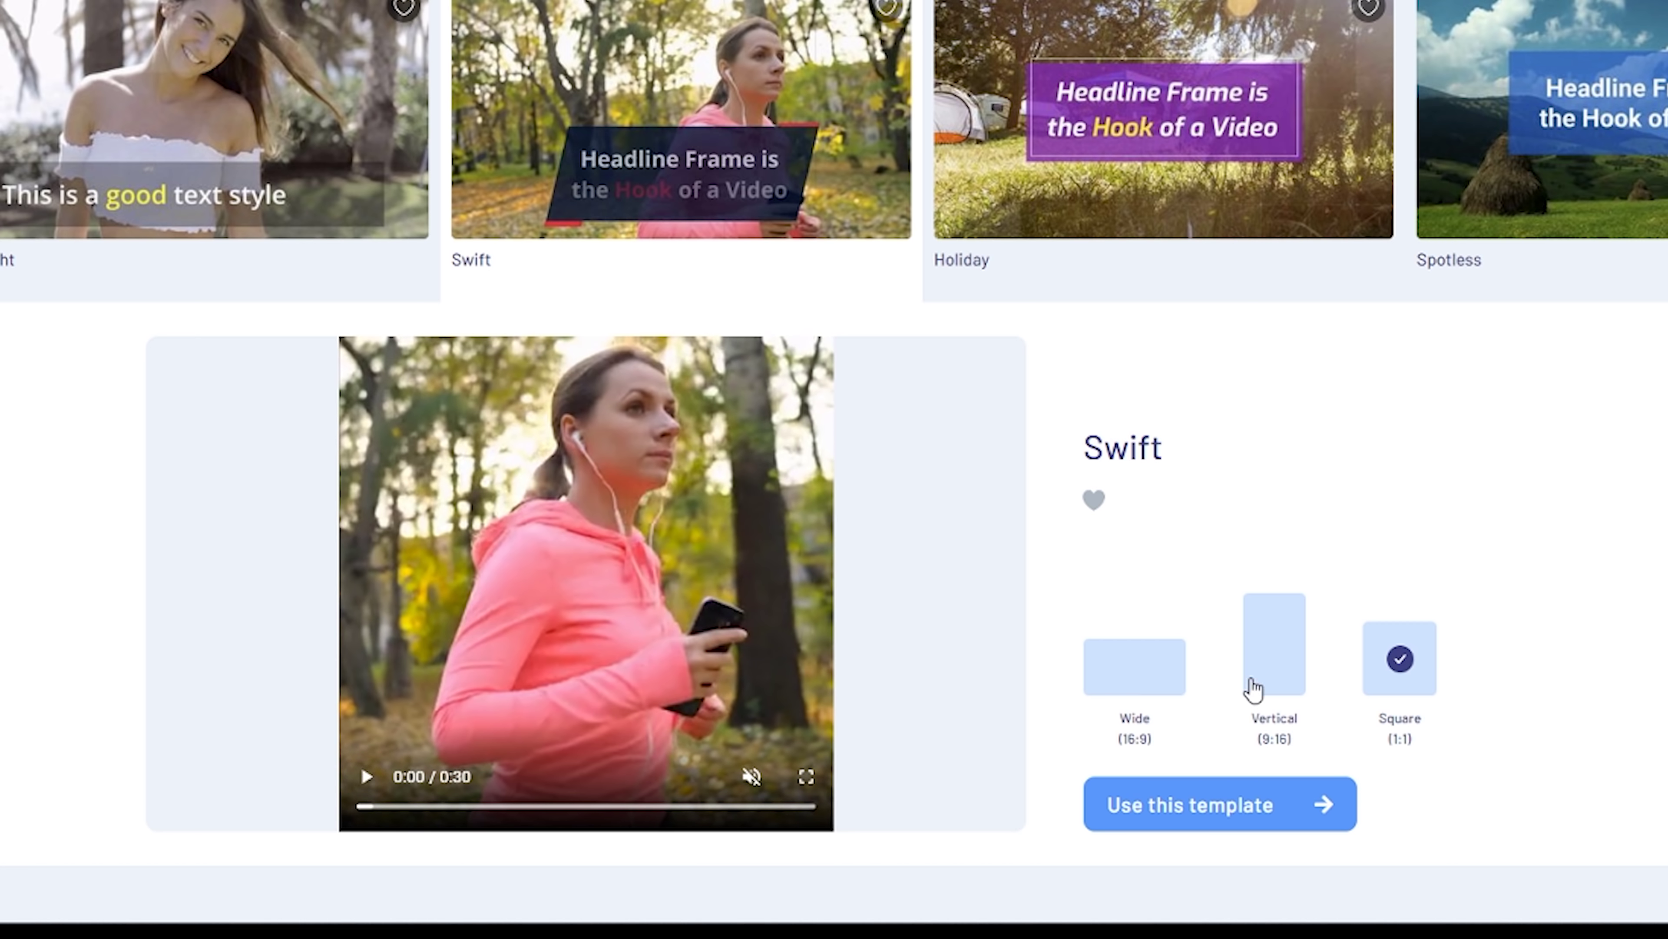
pyautogui.click(1134, 665)
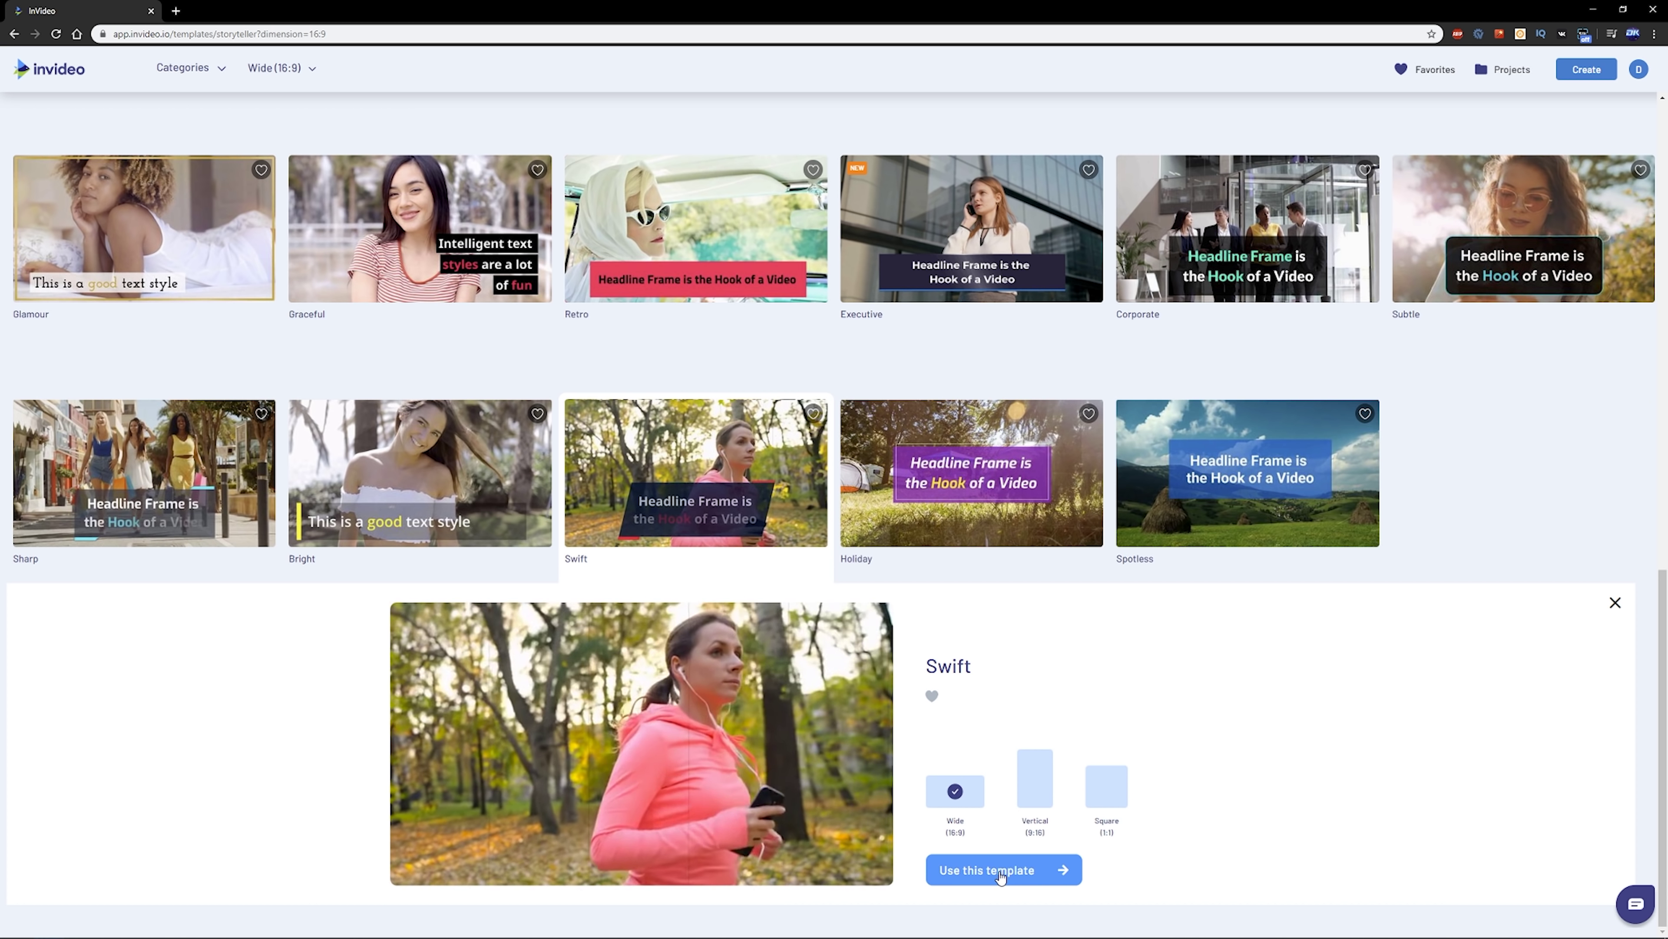
pyautogui.click(1000, 874)
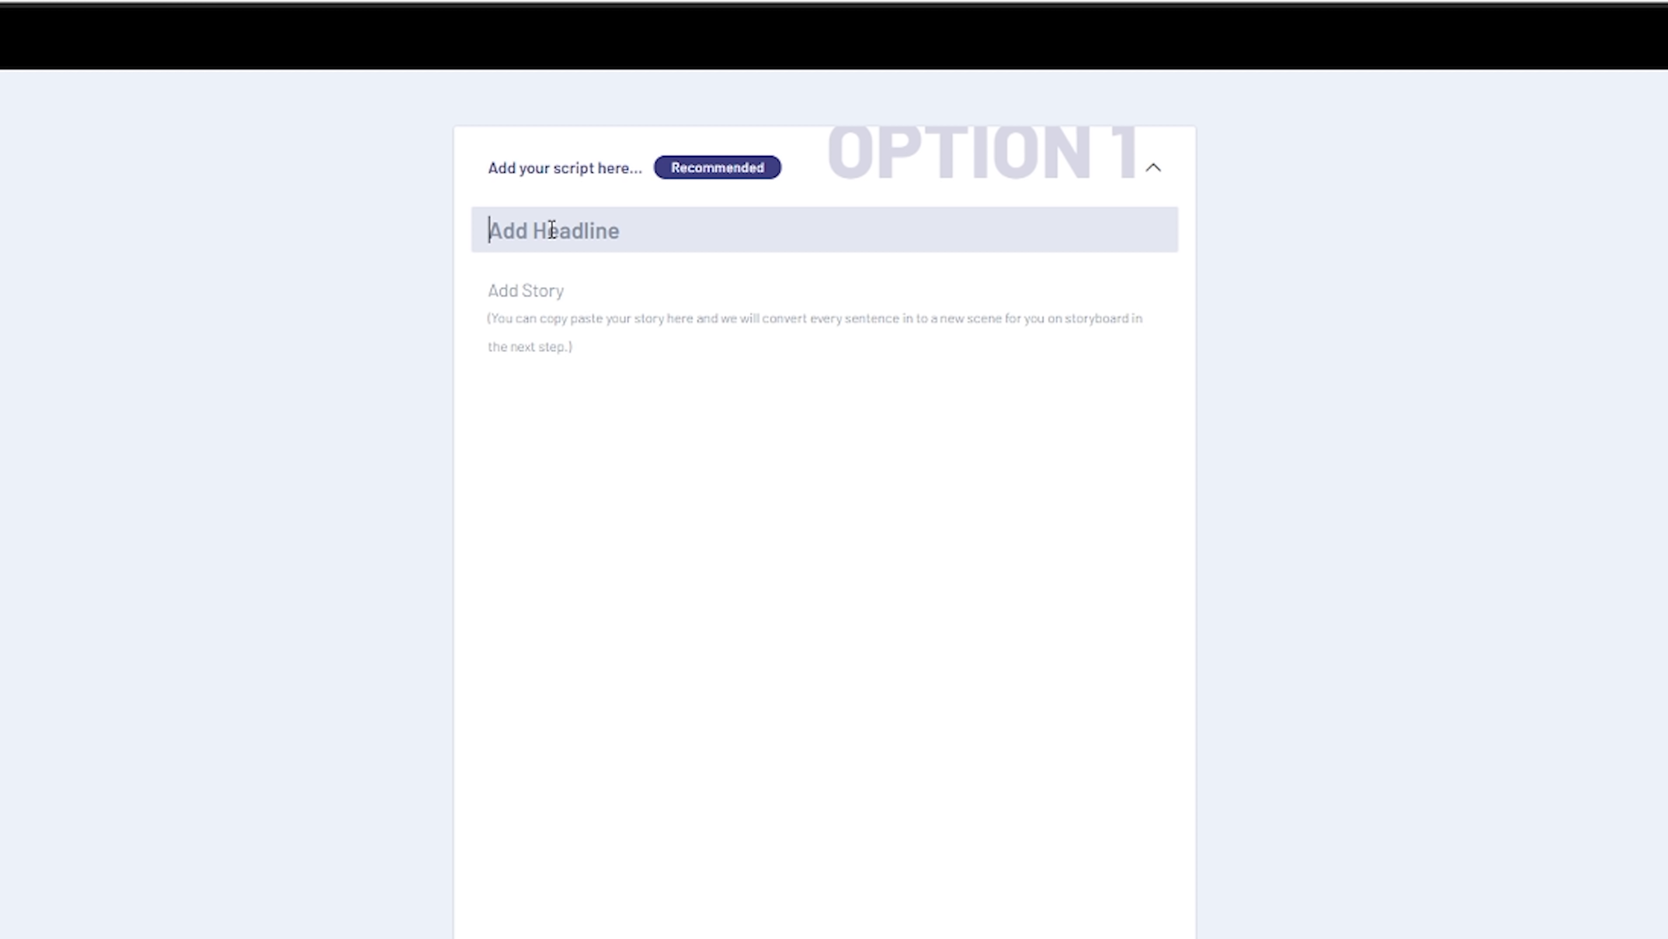
# Step: Enter the headline "Sport", paste the English translation from the translator tab as the story, and generate the storyboard with auto-suggested media
pyautogui.click(552, 229)
pyautogui.write('Sport')
pyautogui.click(634, 350)
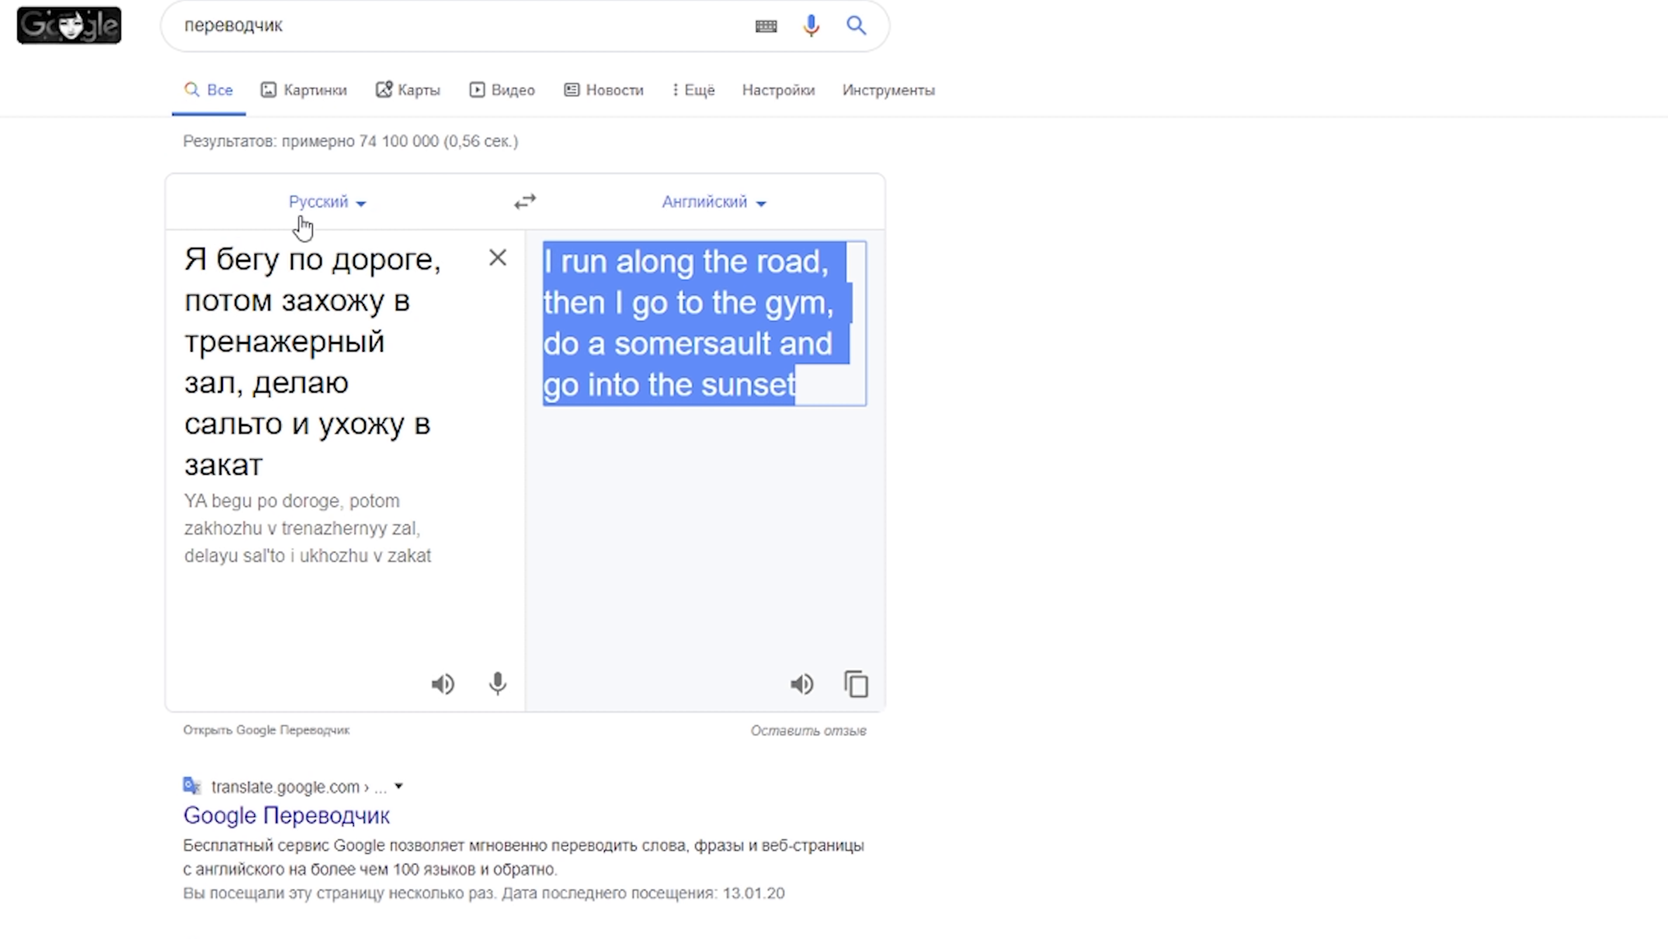
pyautogui.tripleClick(299, 428)
pyautogui.moveTo(296, 428); pyautogui.dragTo(34, 235)
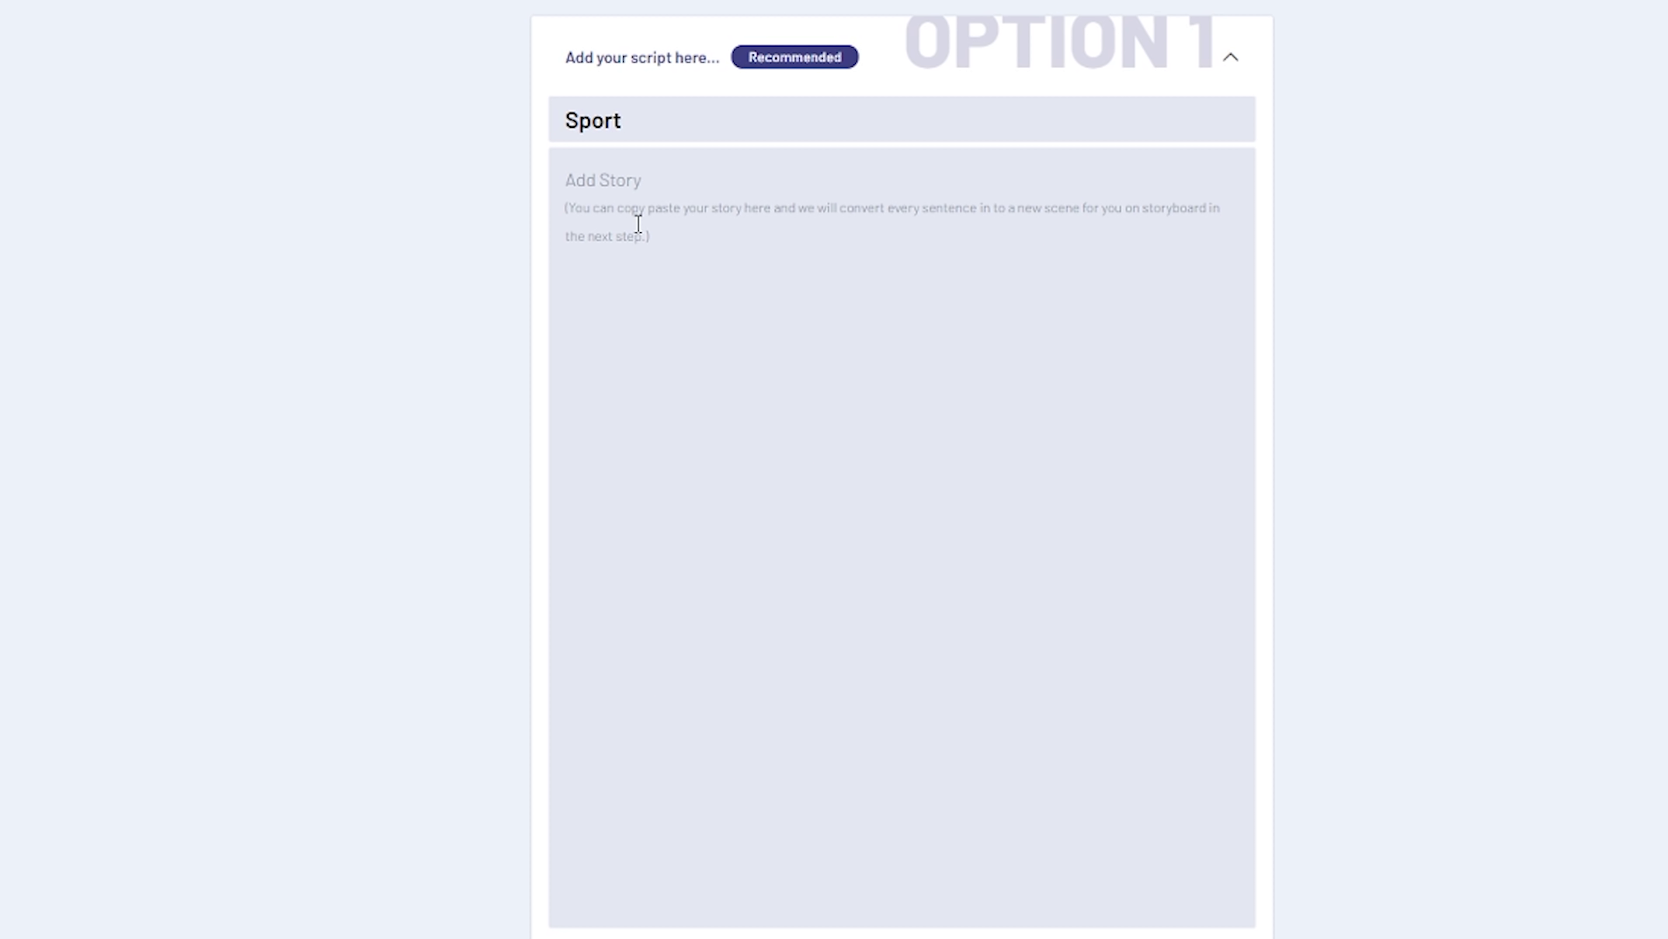
pyautogui.click(637, 223)
pyautogui.write('I run along the road, then I go to the gym, do a somersault and go into the sunset')
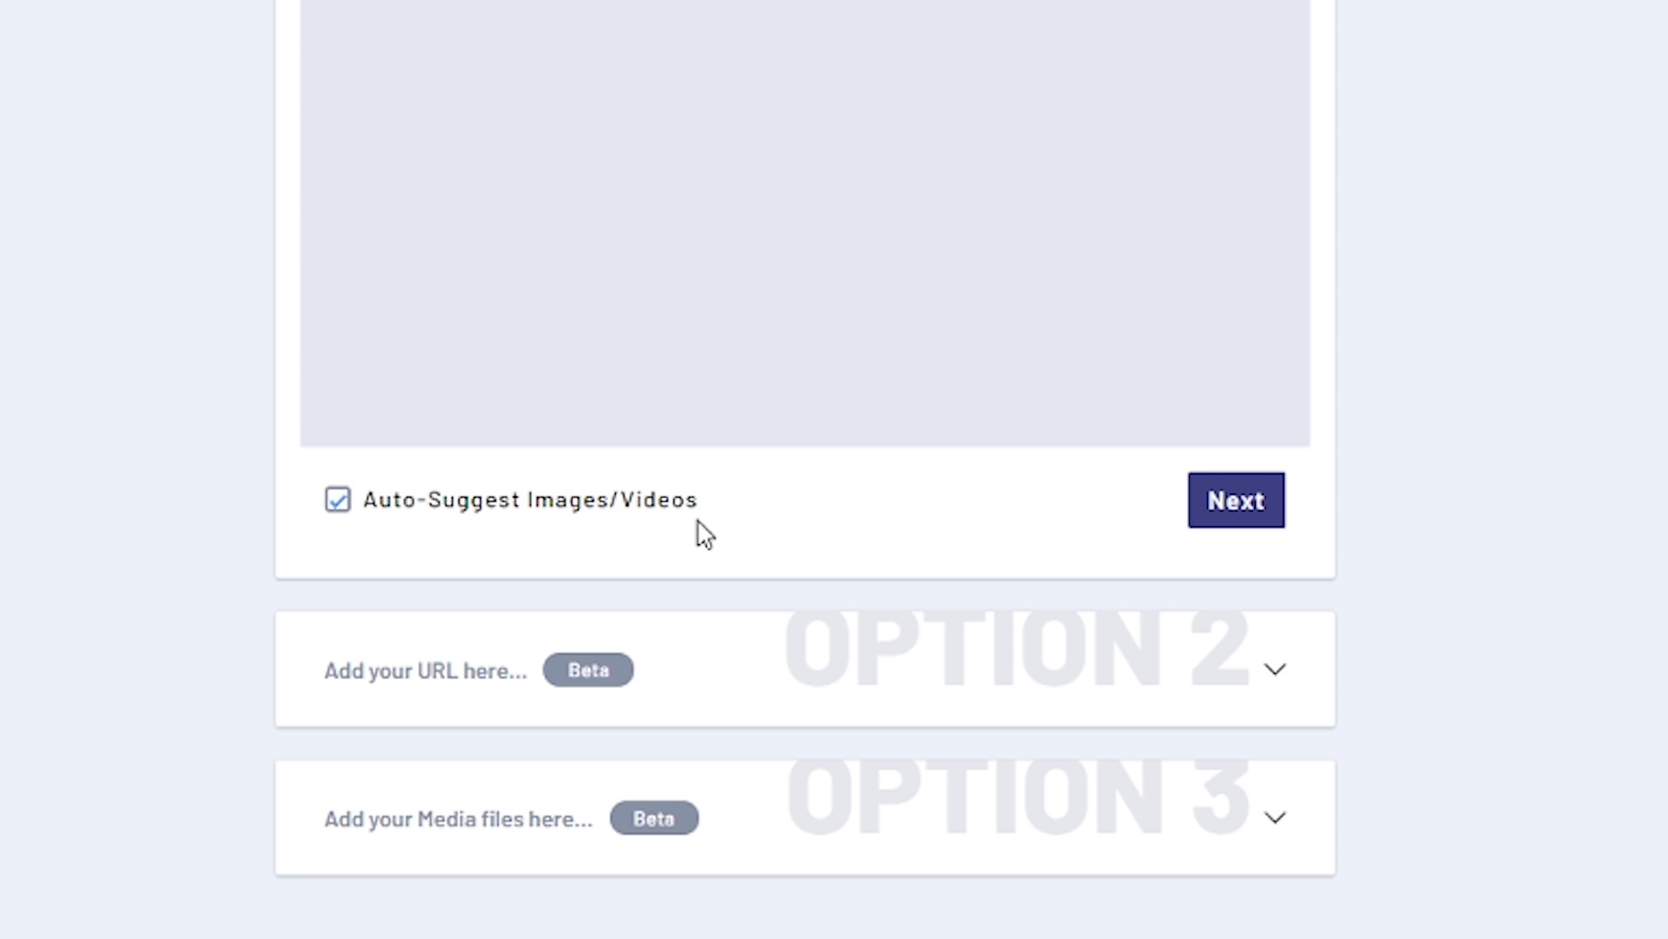
pyautogui.click(1204, 519)
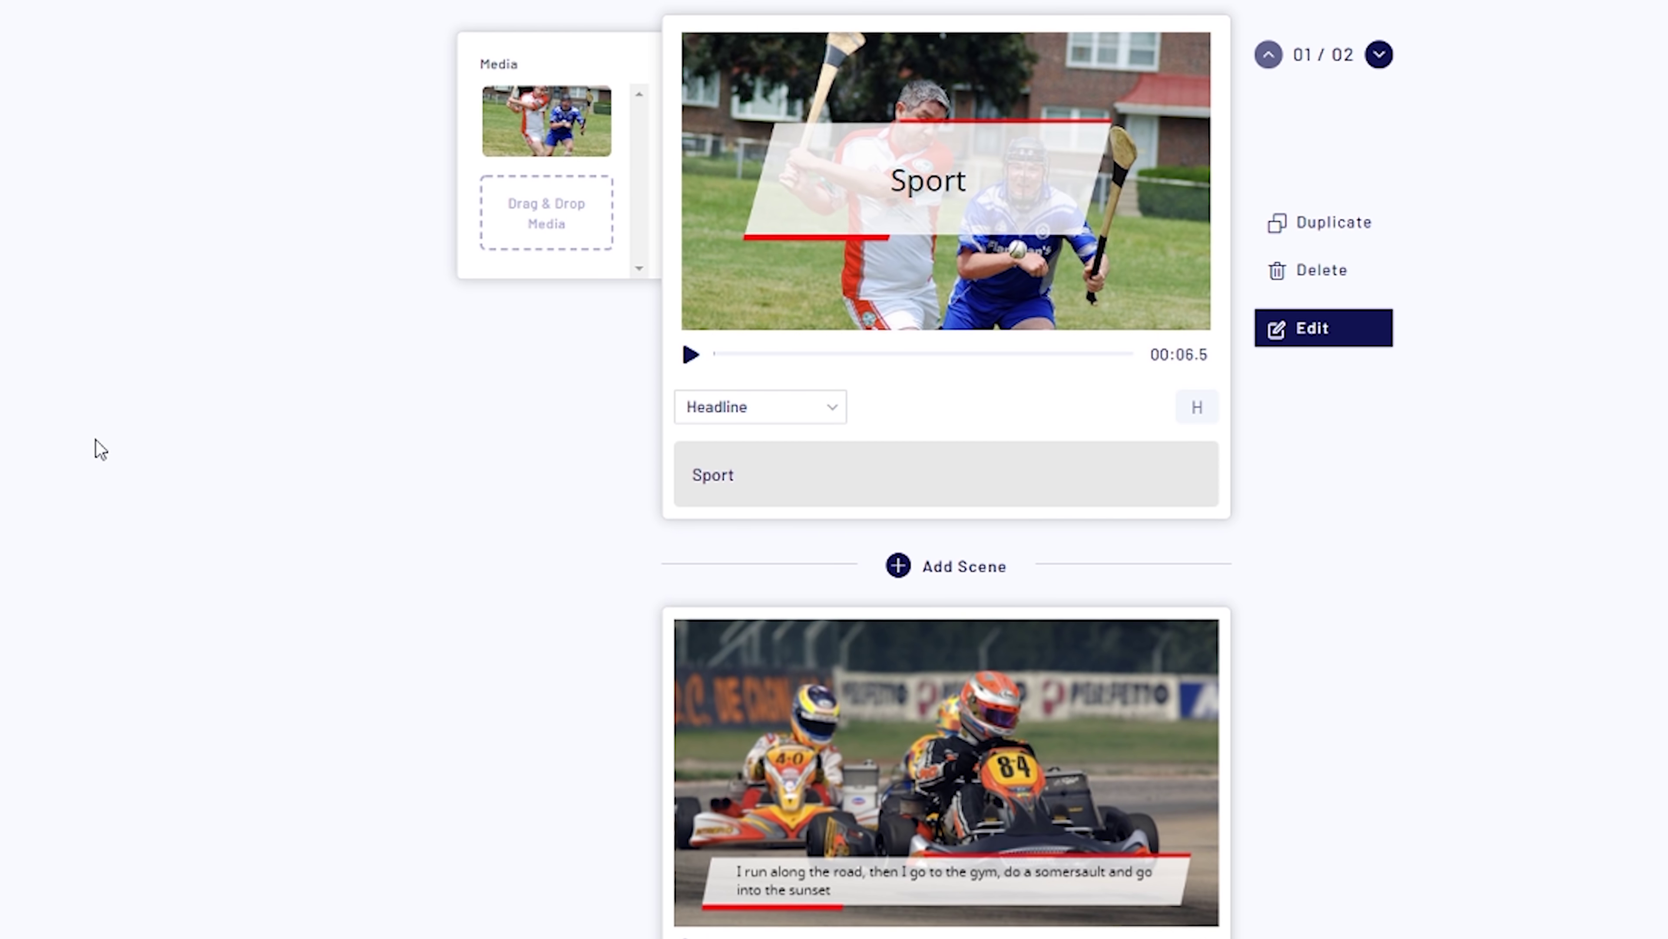
# Step: Open the second storyboard scene for editing and look through its text, media, stickers, effects and uploads options
pyautogui.moveTo(727, 726)
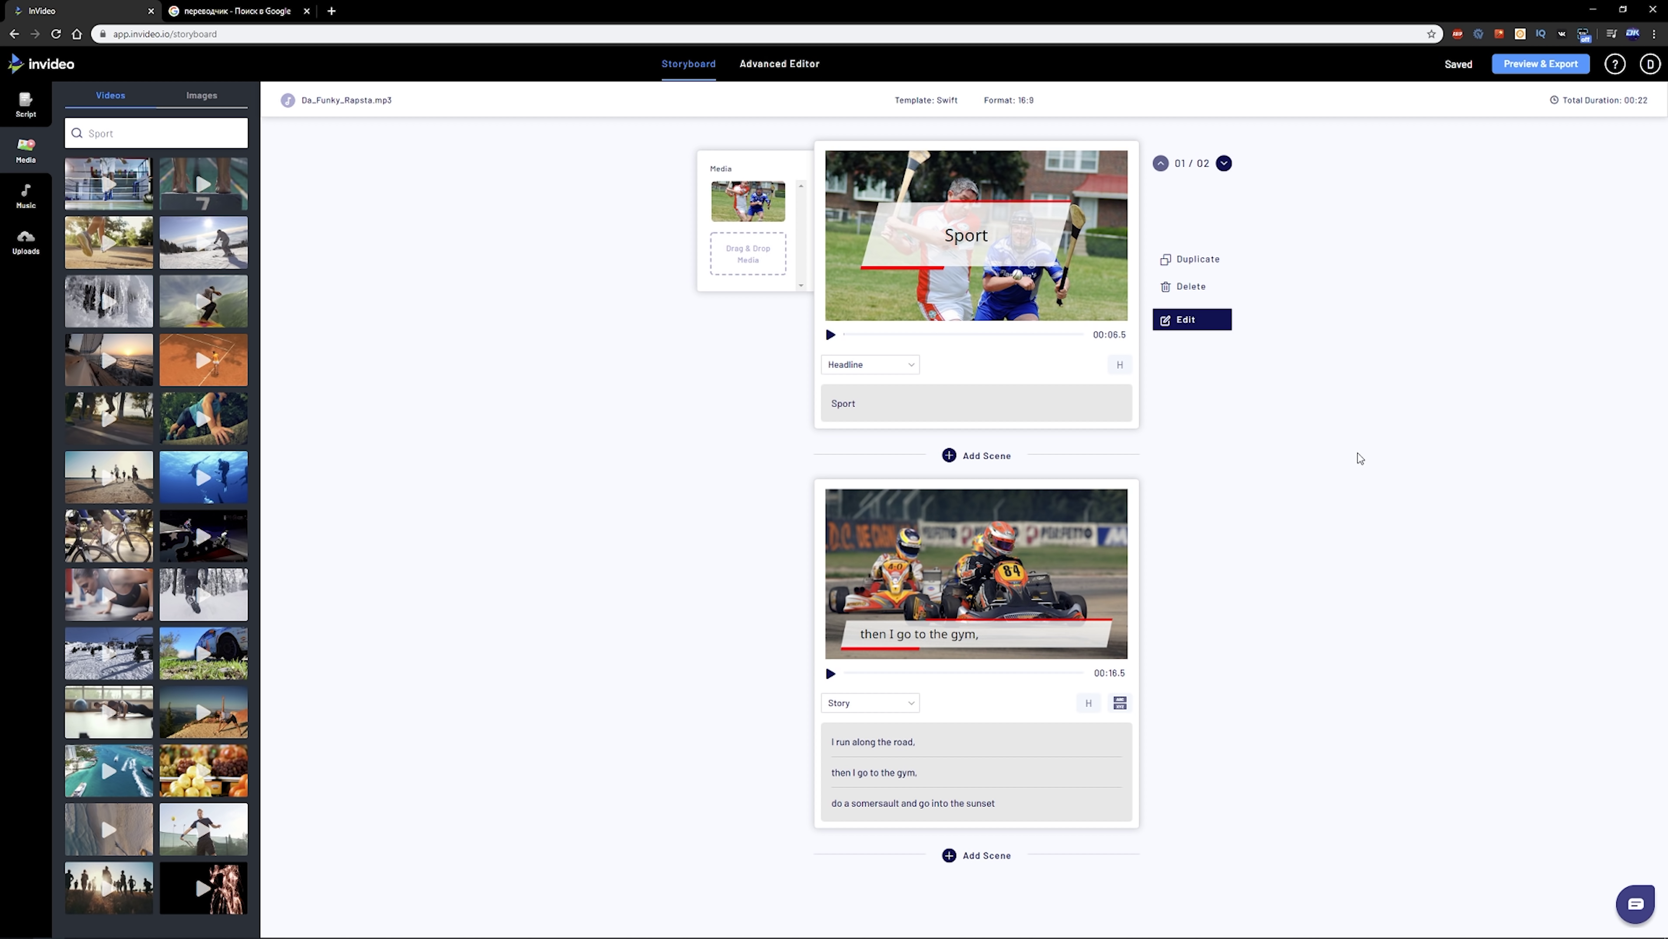
pyautogui.moveTo(1297, 519)
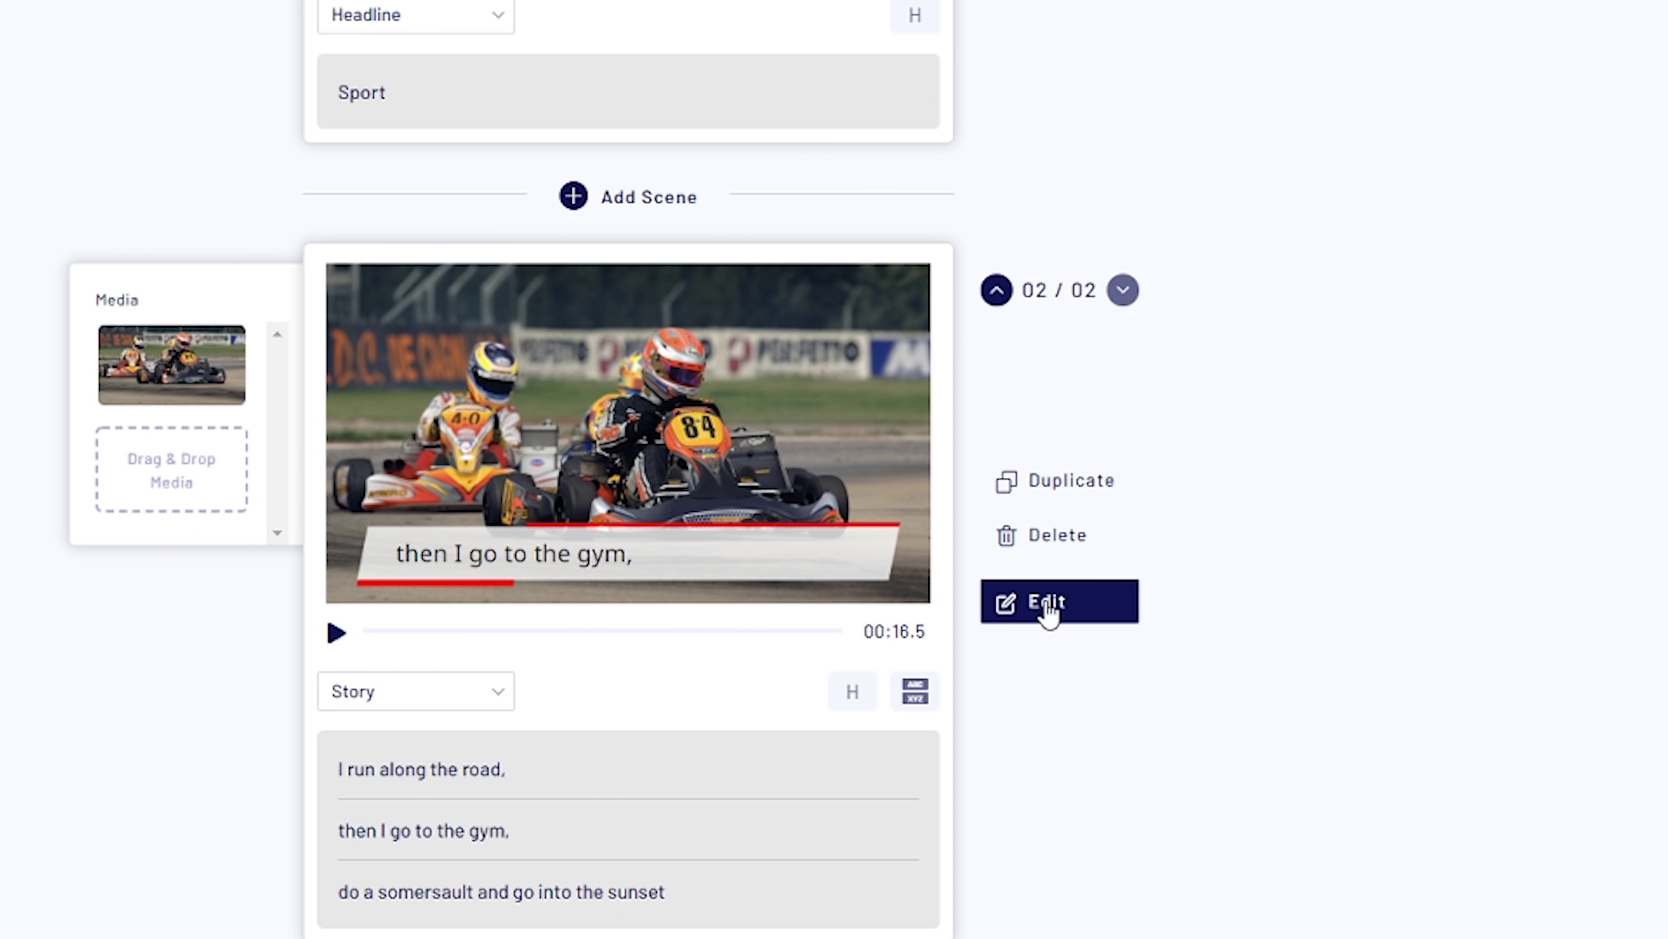
pyautogui.click(1048, 608)
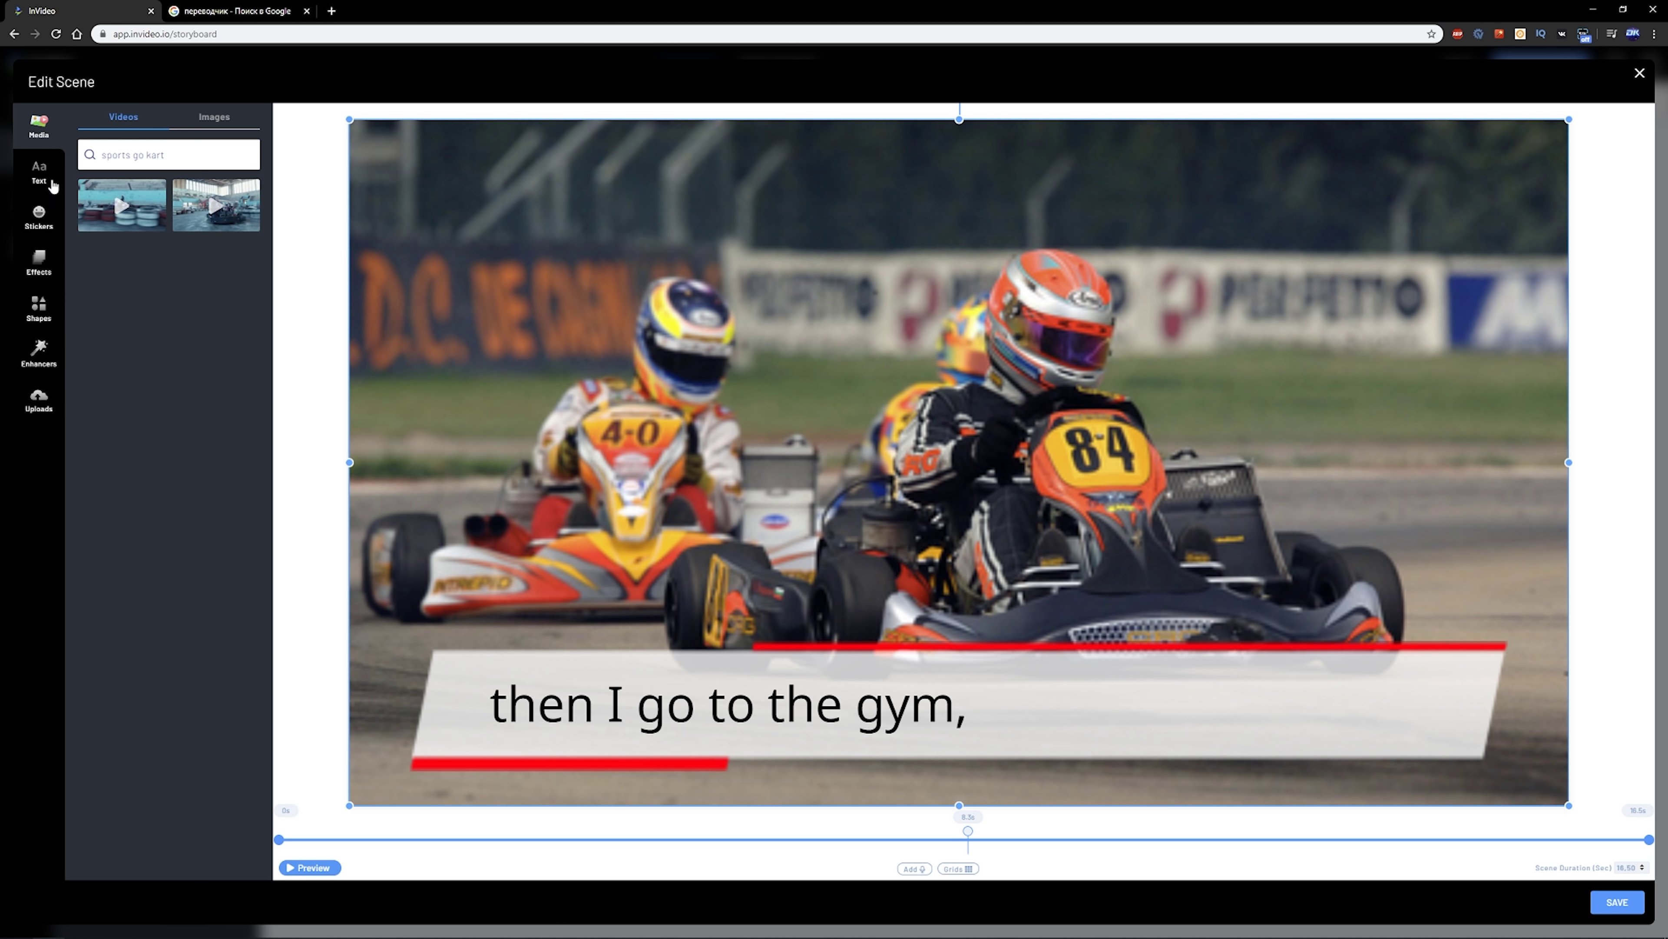
pyautogui.click(49, 178)
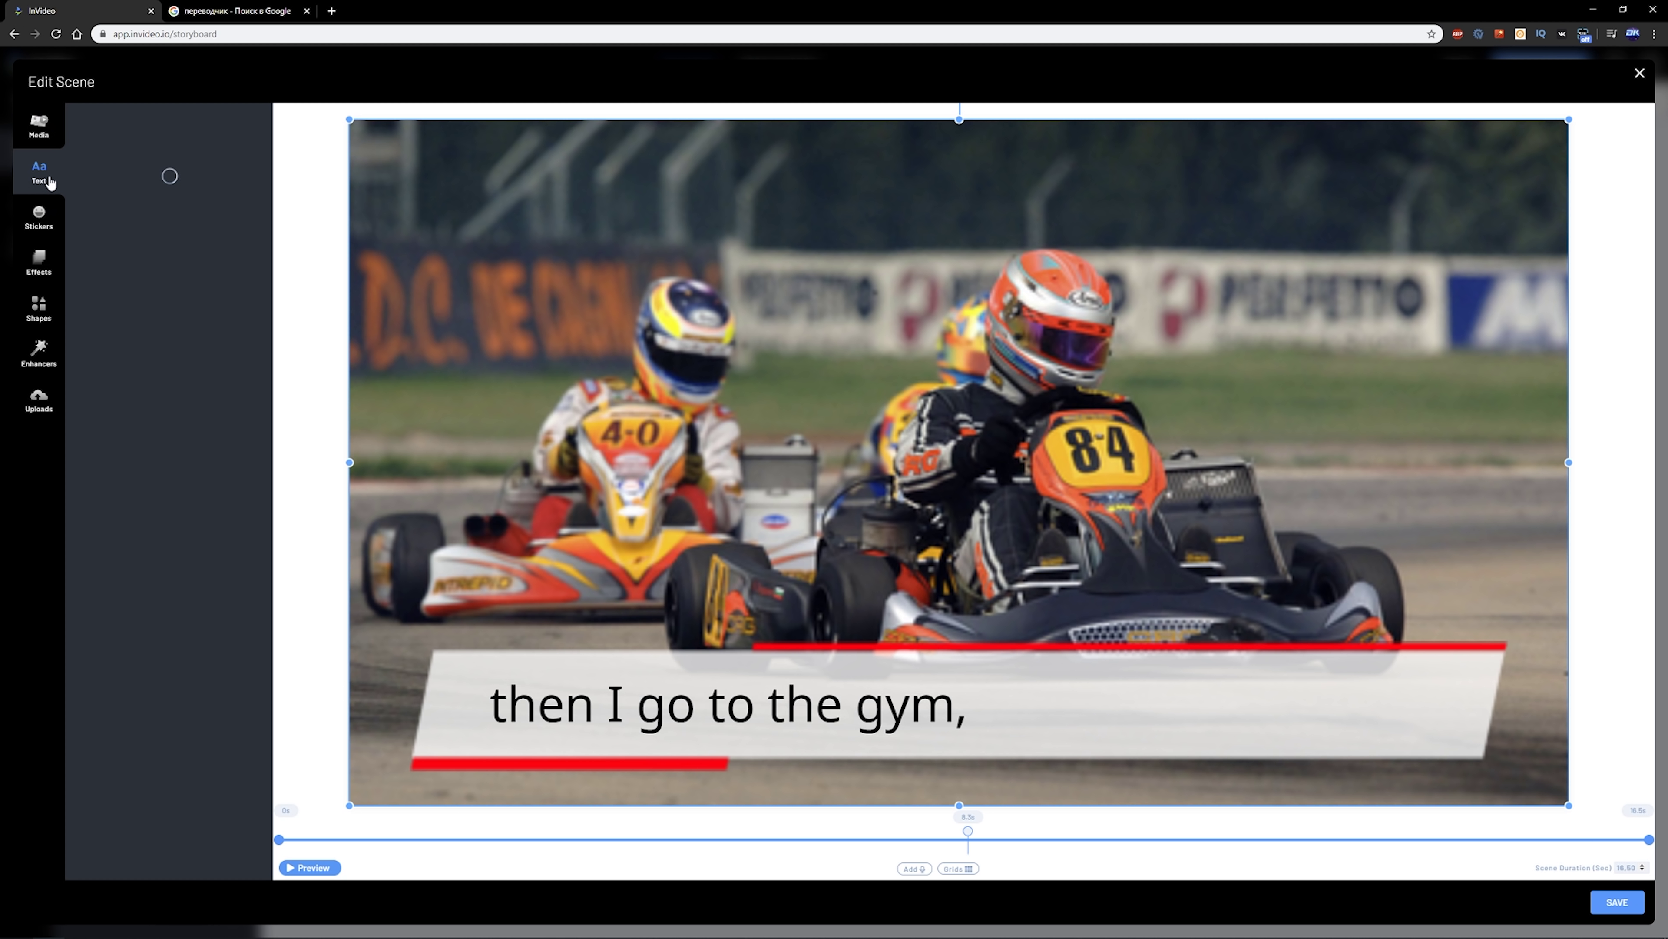
pyautogui.click(40, 129)
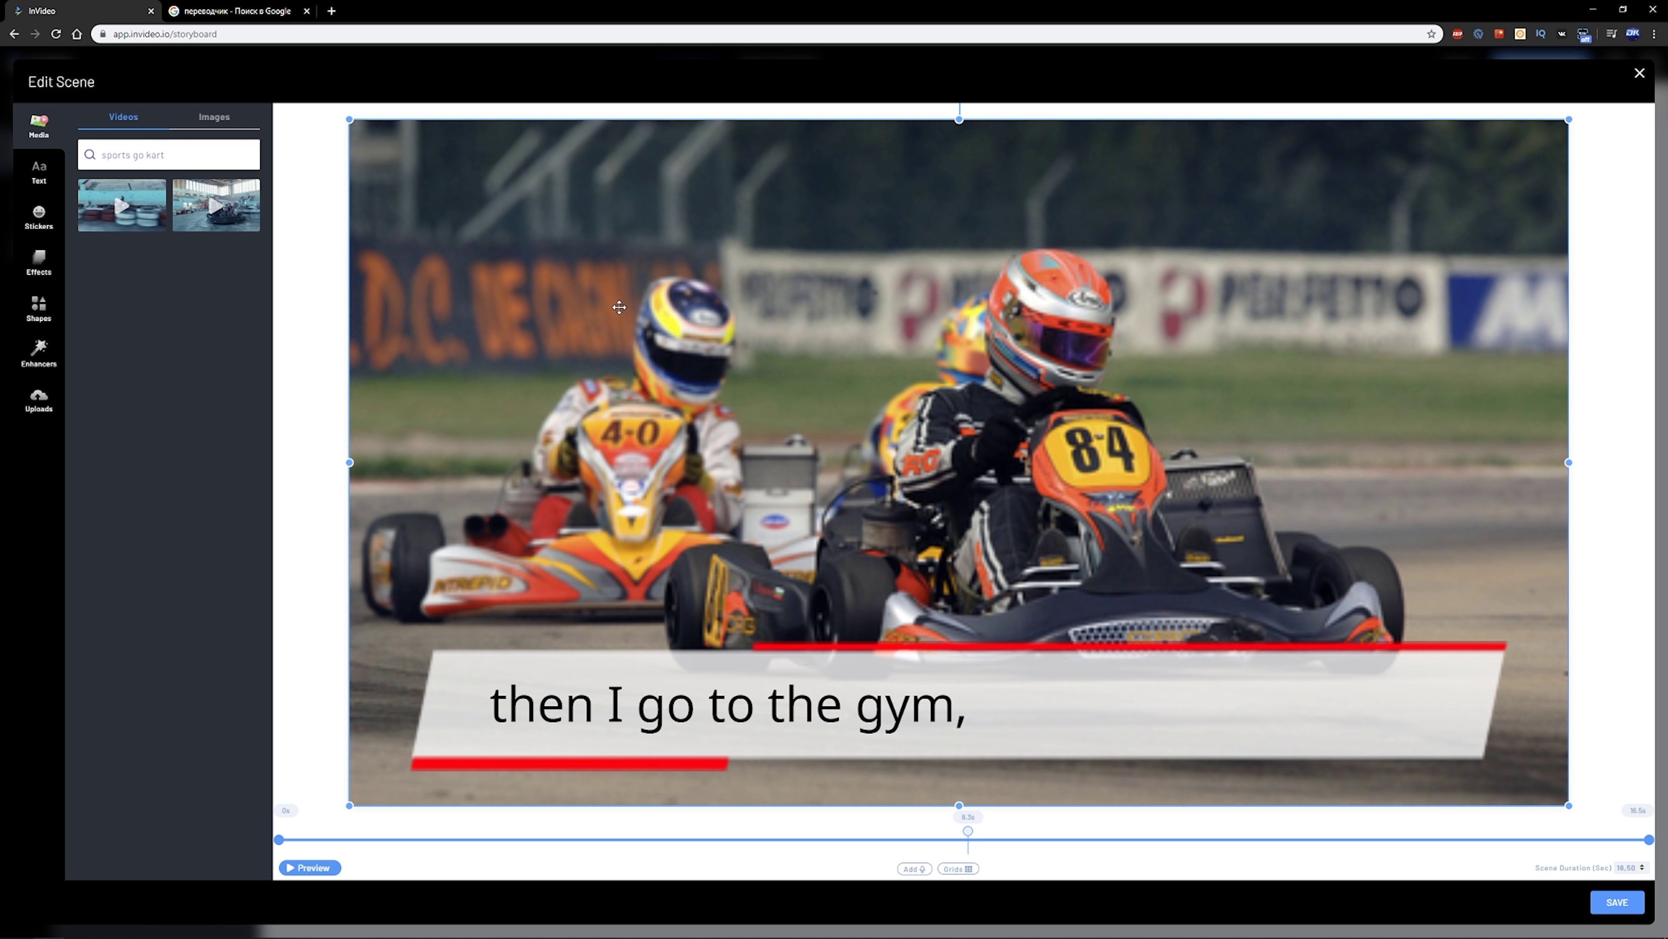
pyautogui.click(56, 237)
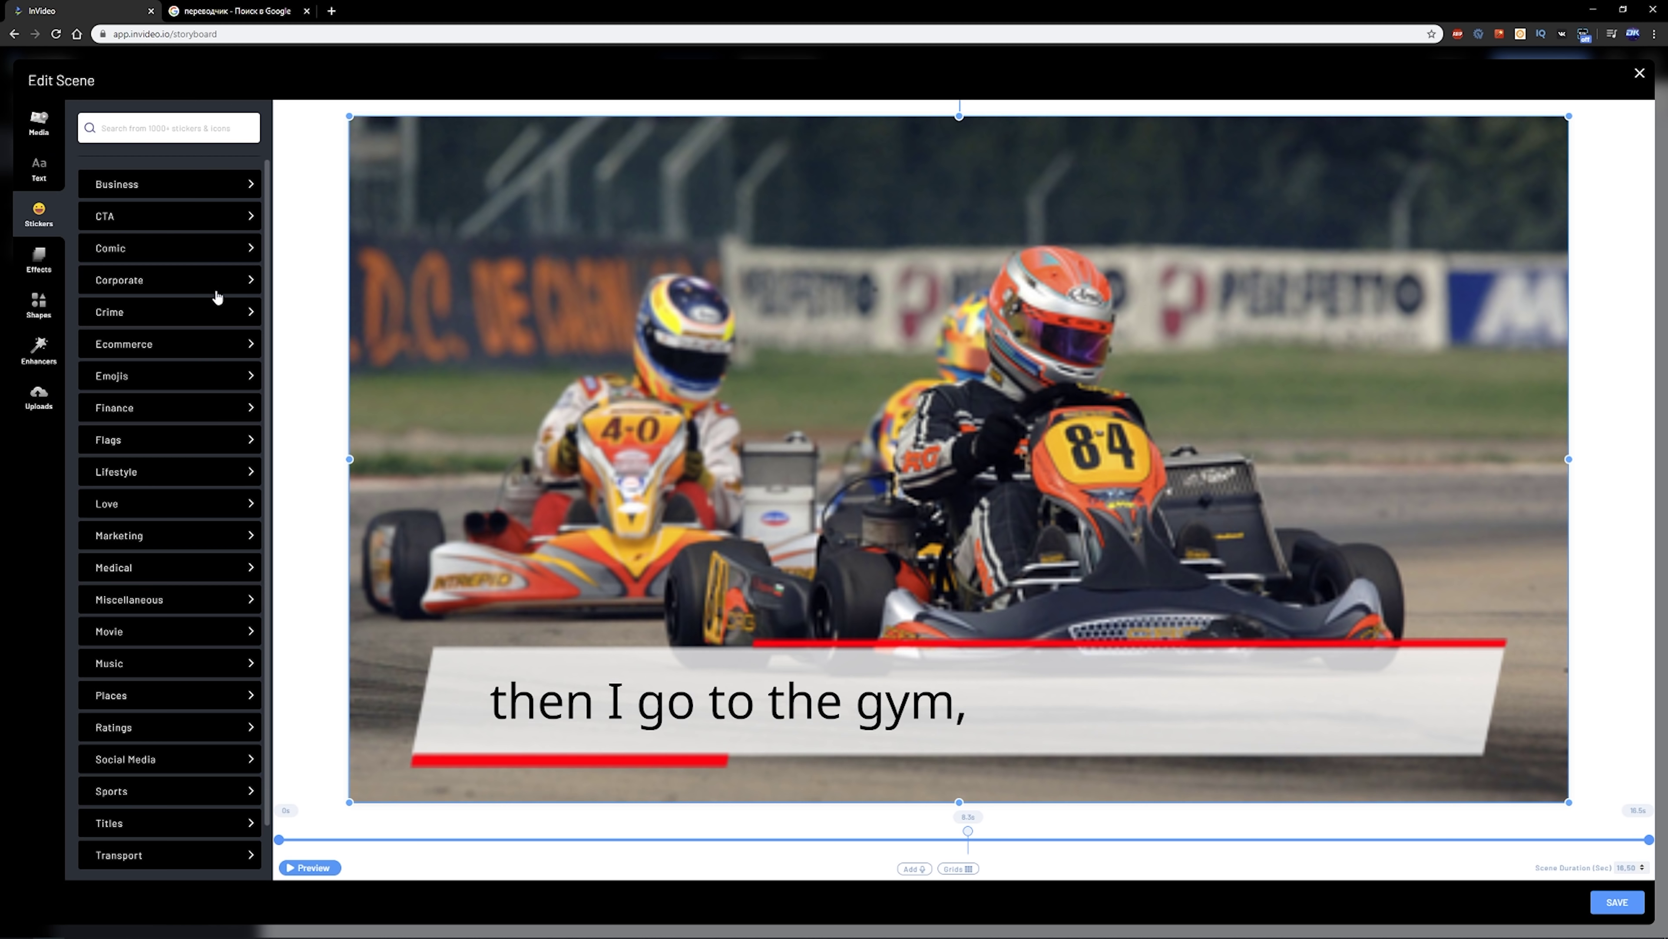
pyautogui.click(41, 263)
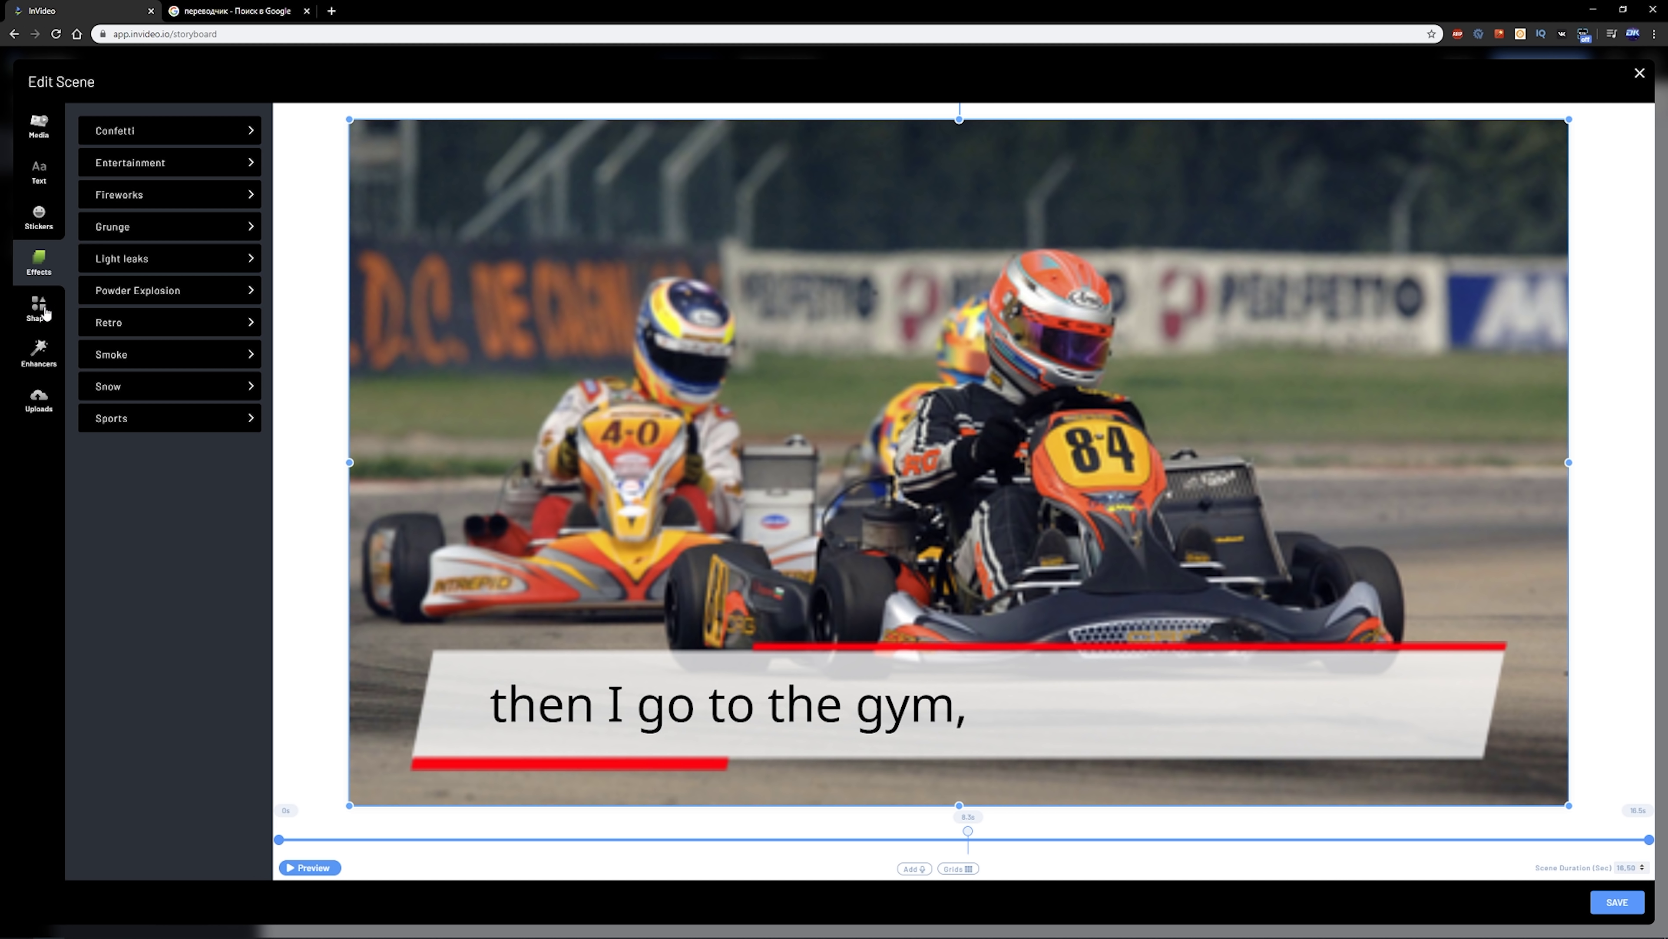
pyautogui.click(41, 399)
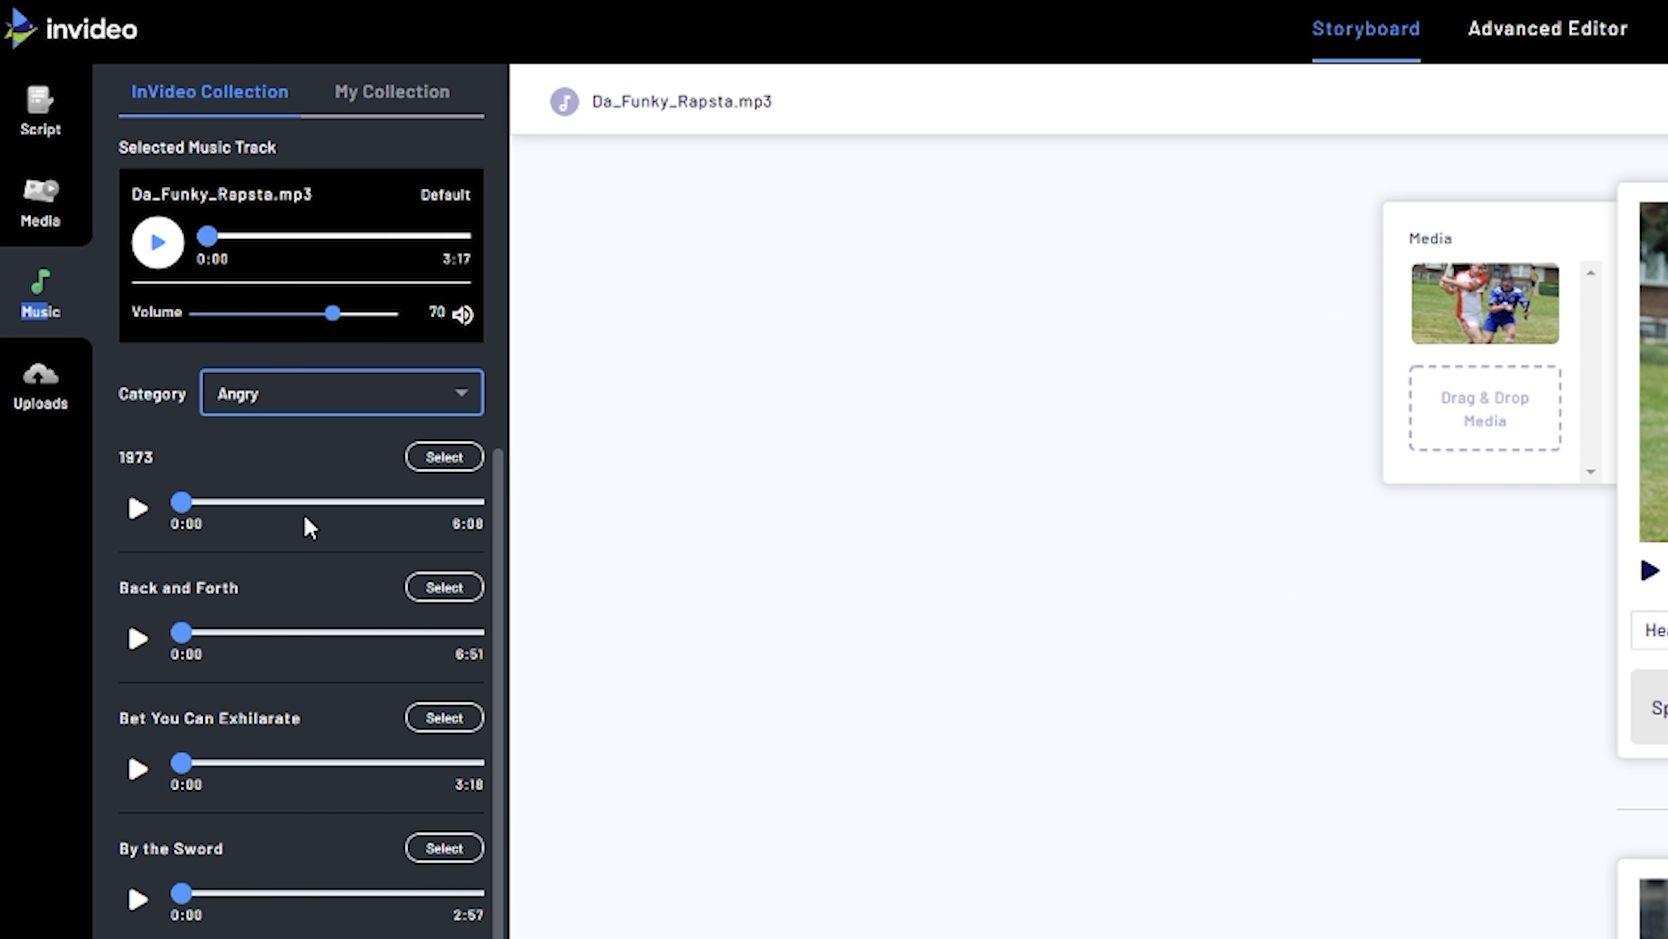
# Step: Choose the track "Level Up" from the Sports music category as the video's soundtrack
pyautogui.scroll(-5, 324, 633)
pyautogui.scroll(5, 329, 628)
pyautogui.scroll(-3, 320, 460)
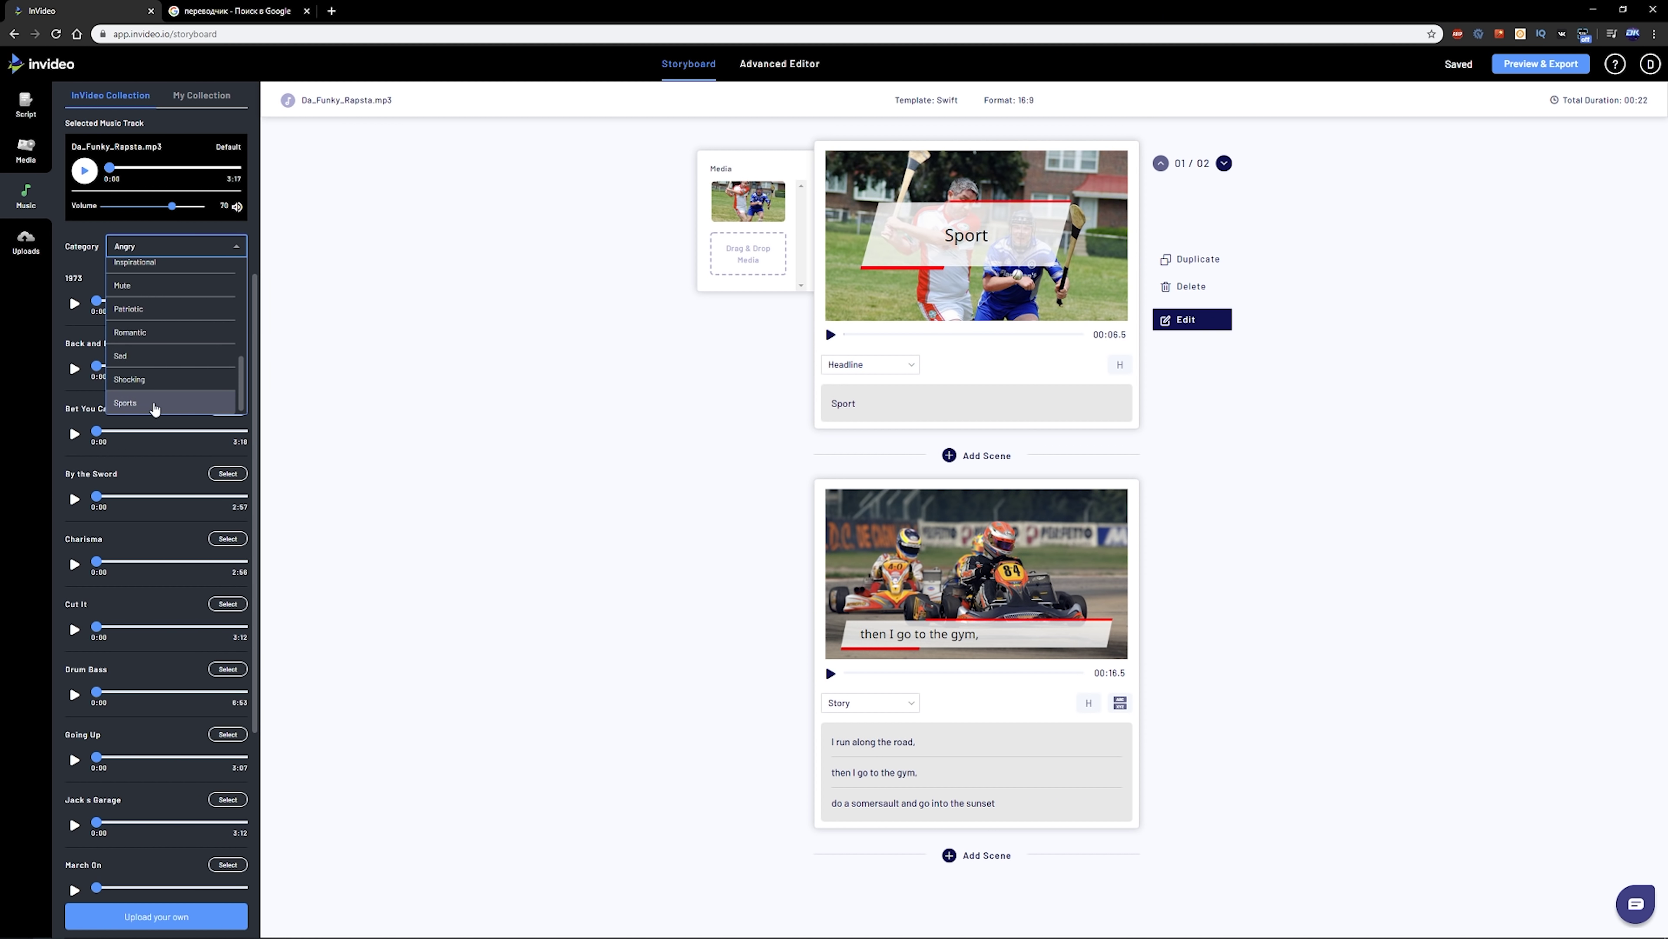
pyautogui.click(292, 653)
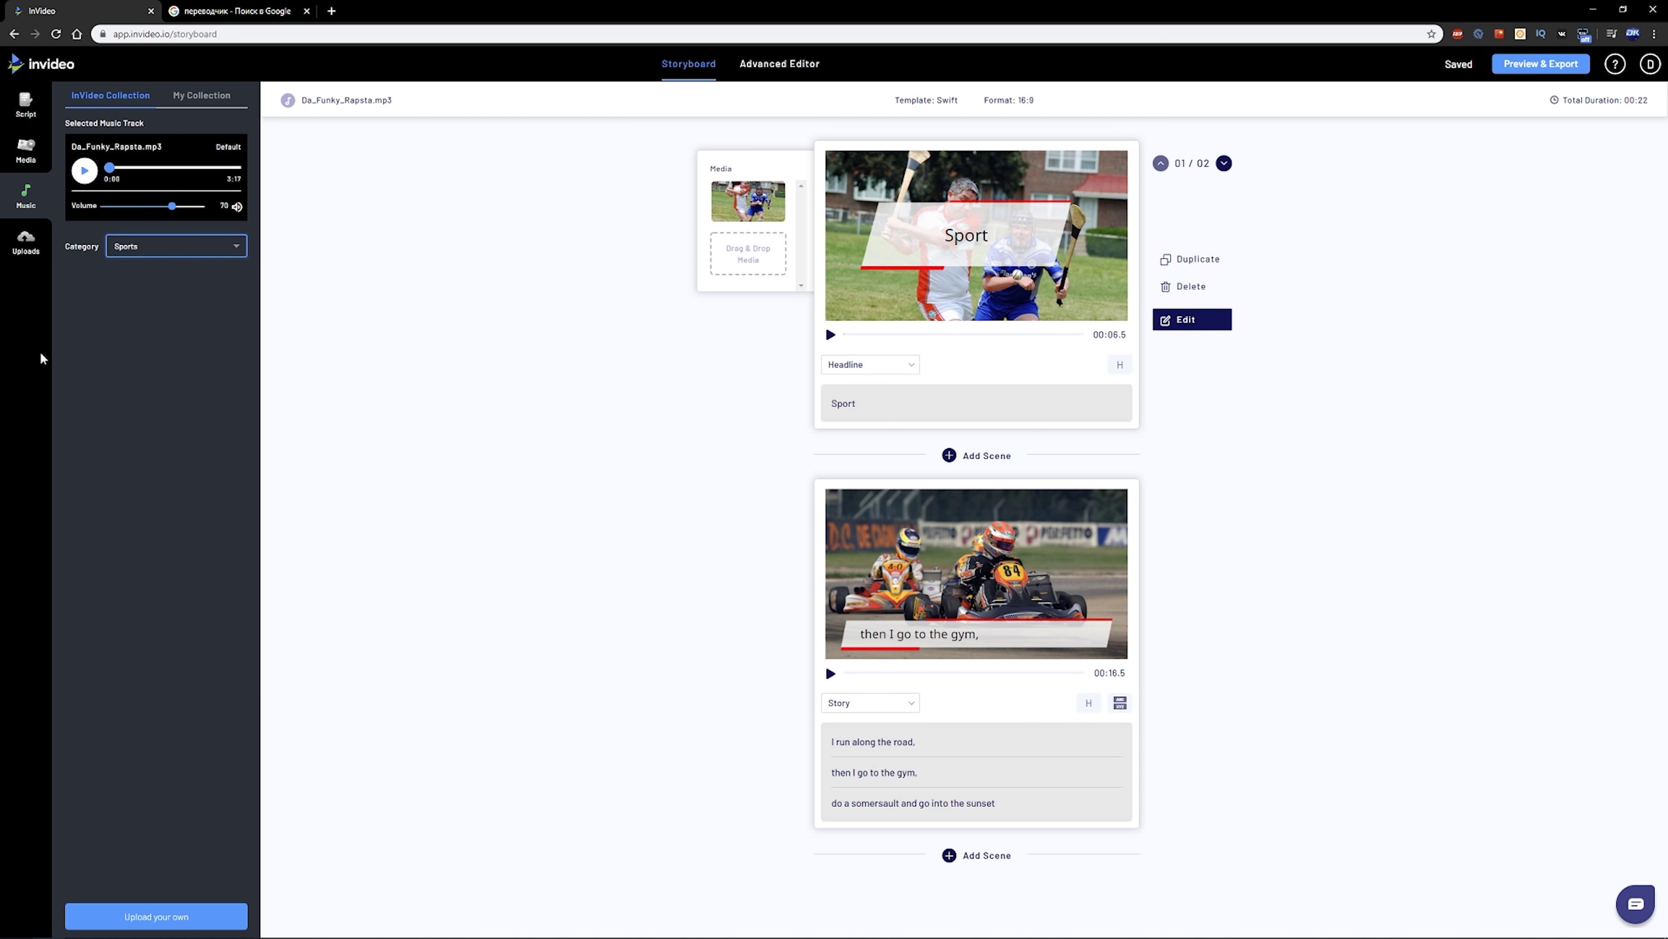
pyautogui.scroll(-3, 206, 470)
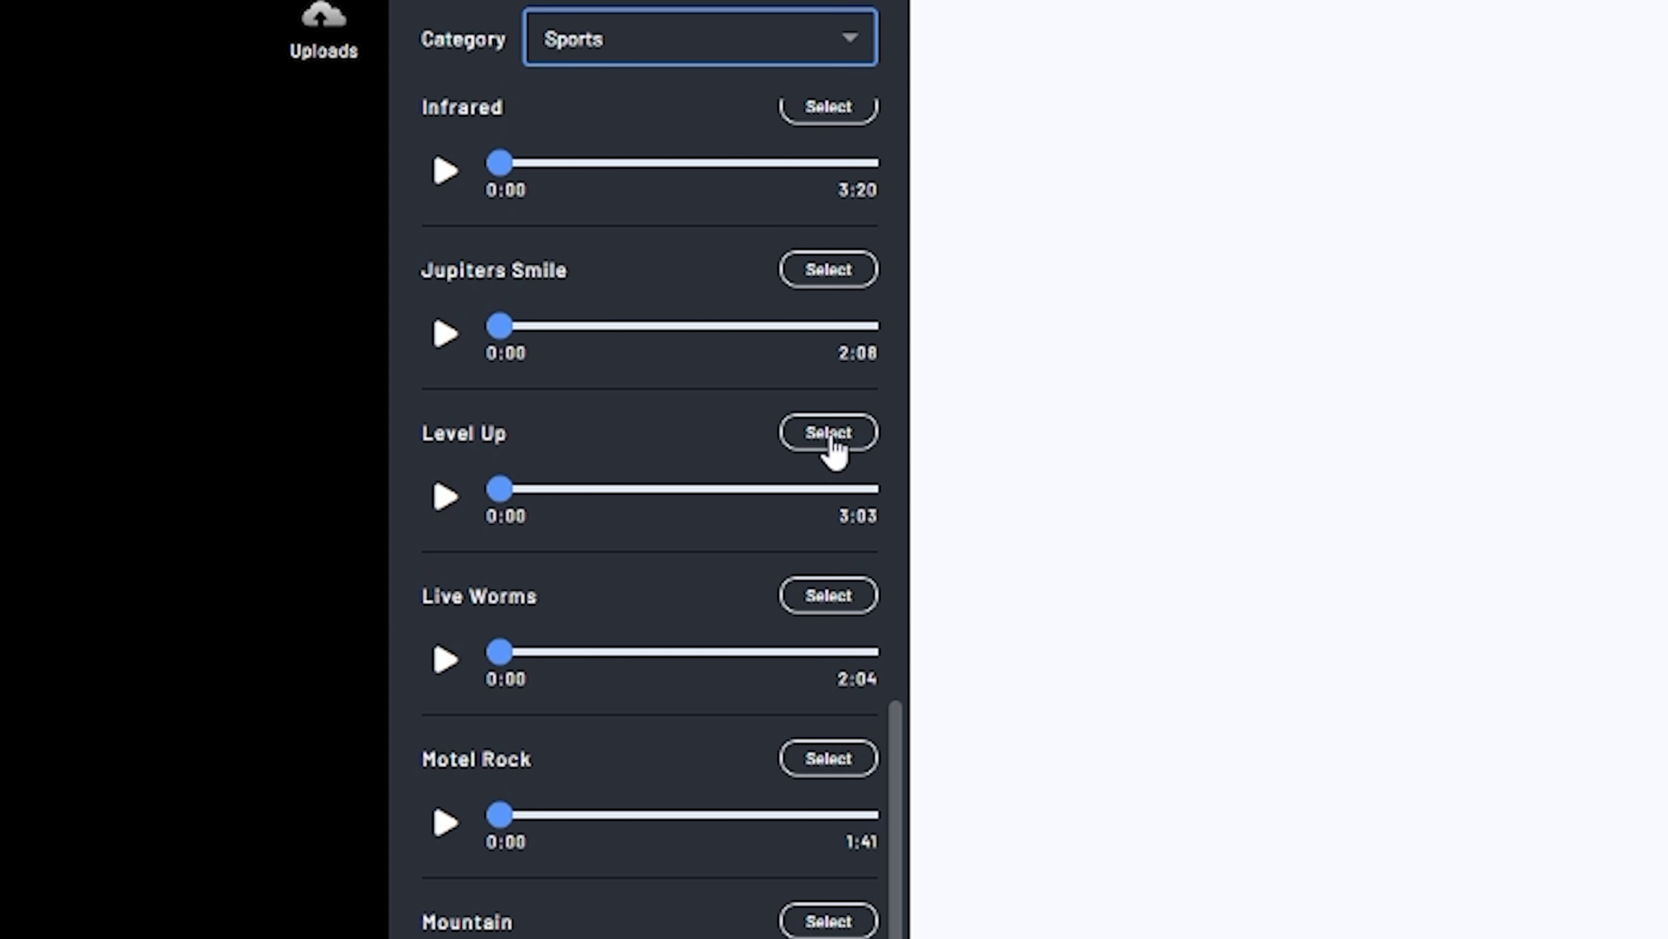
pyautogui.click(831, 435)
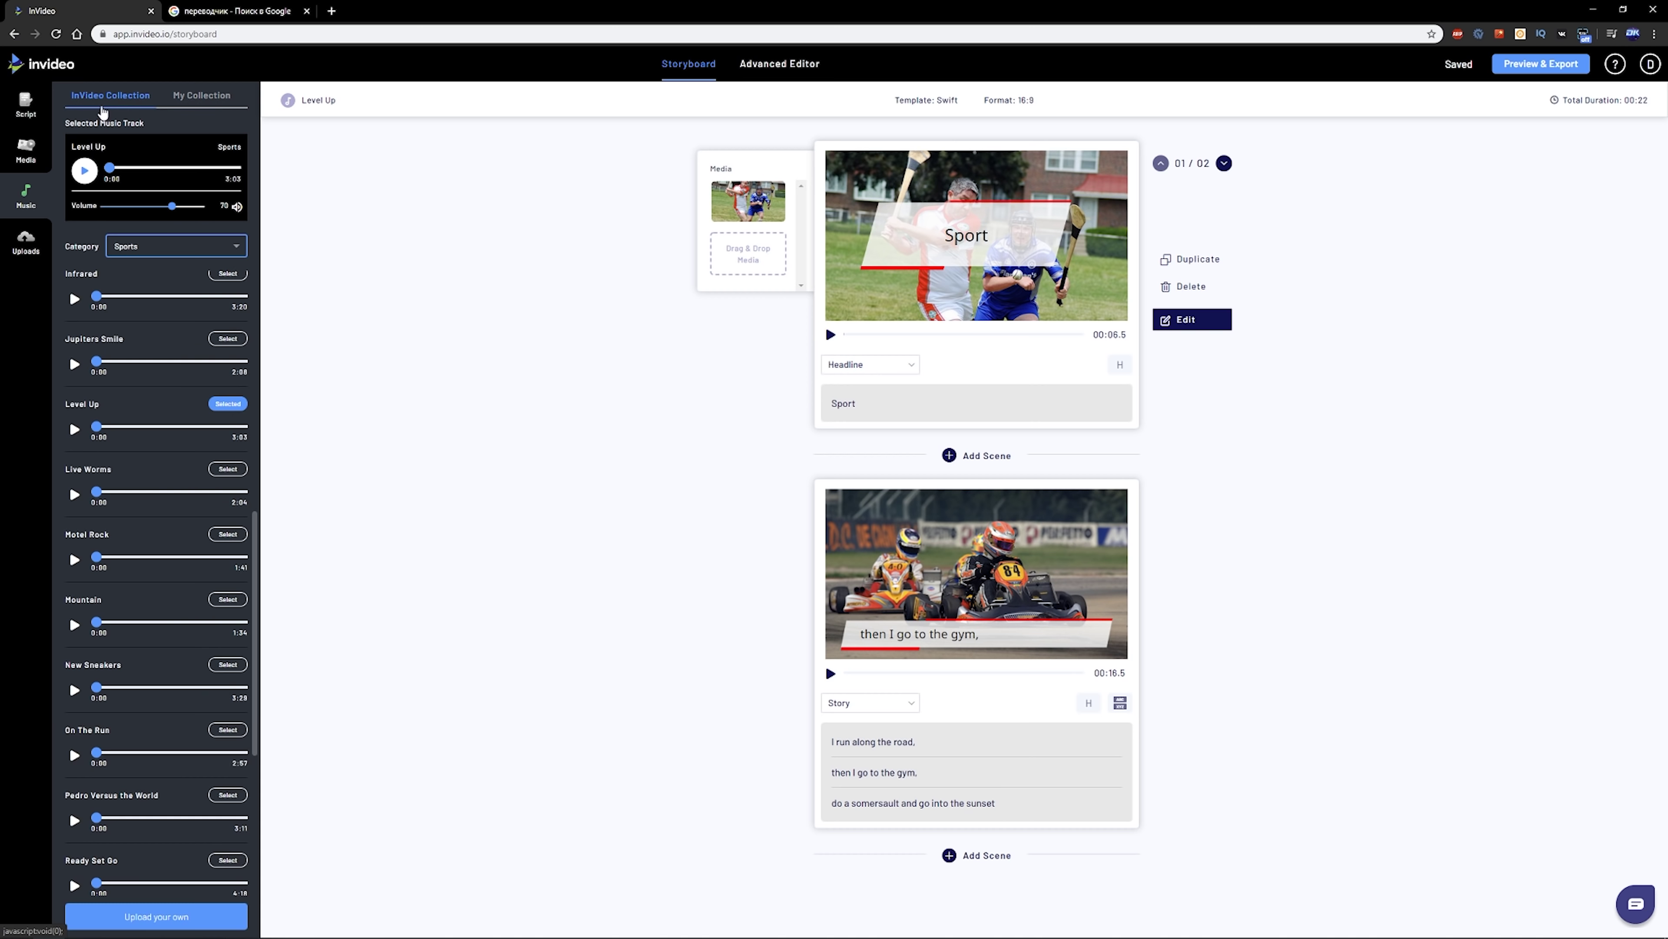
# Step: Add a blank third scene at the end of the storyboard after the go-kart scene
pyautogui.scroll(9, 146, 300)
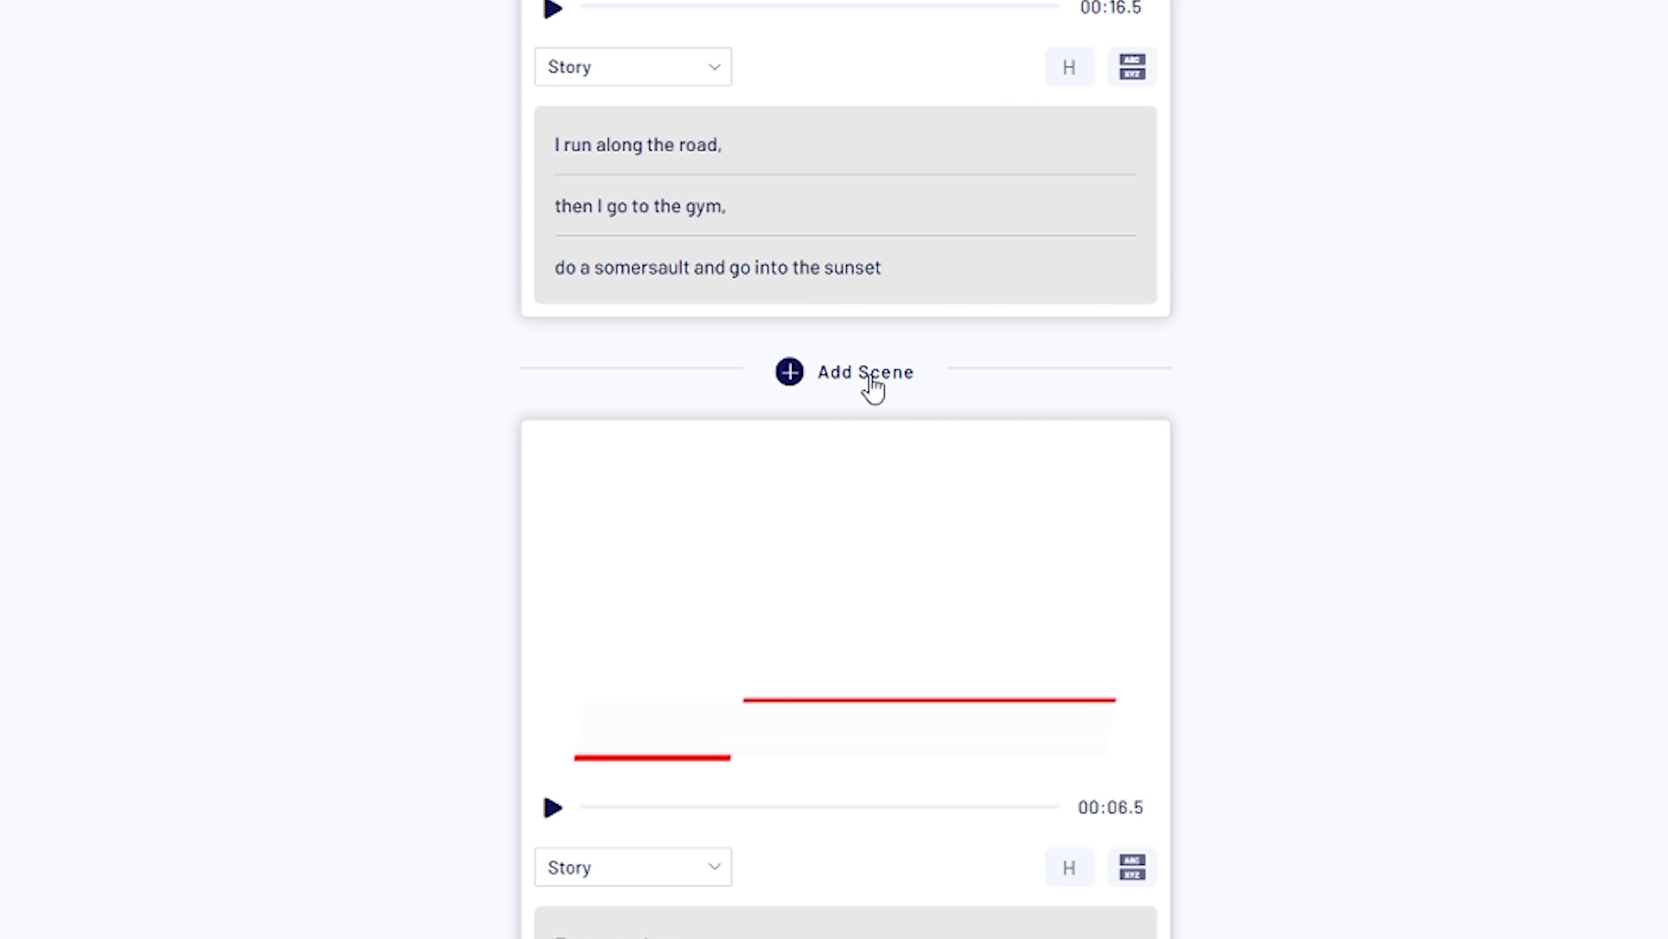
pyautogui.moveTo(736, 554)
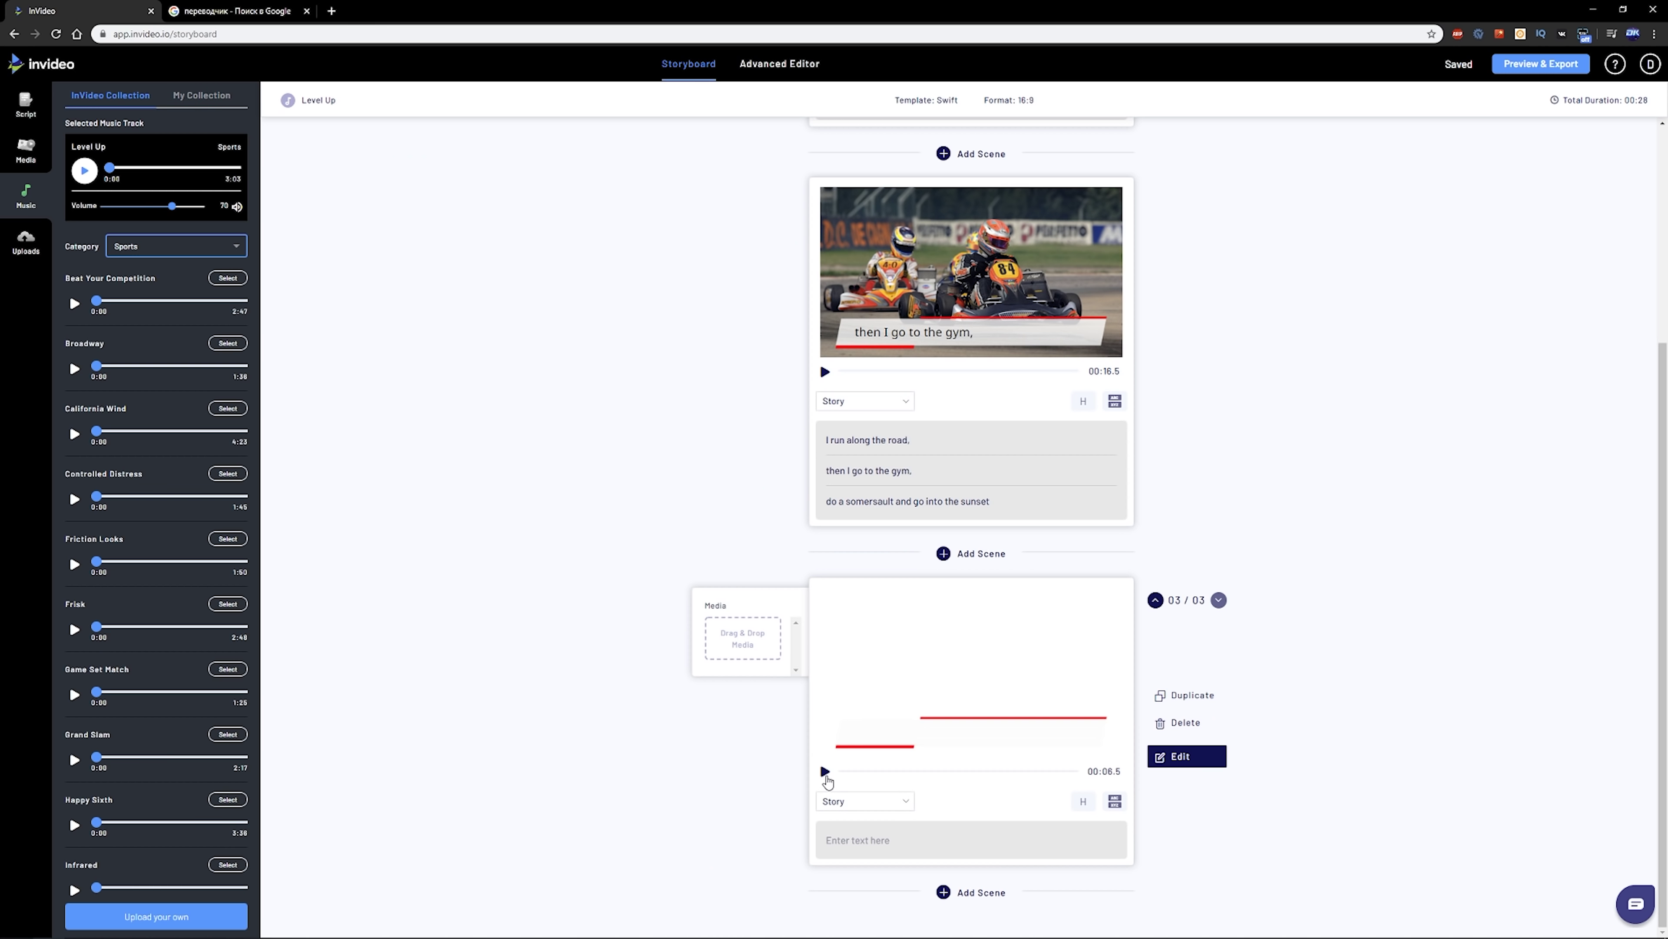
pyautogui.scroll(5, 957, 625)
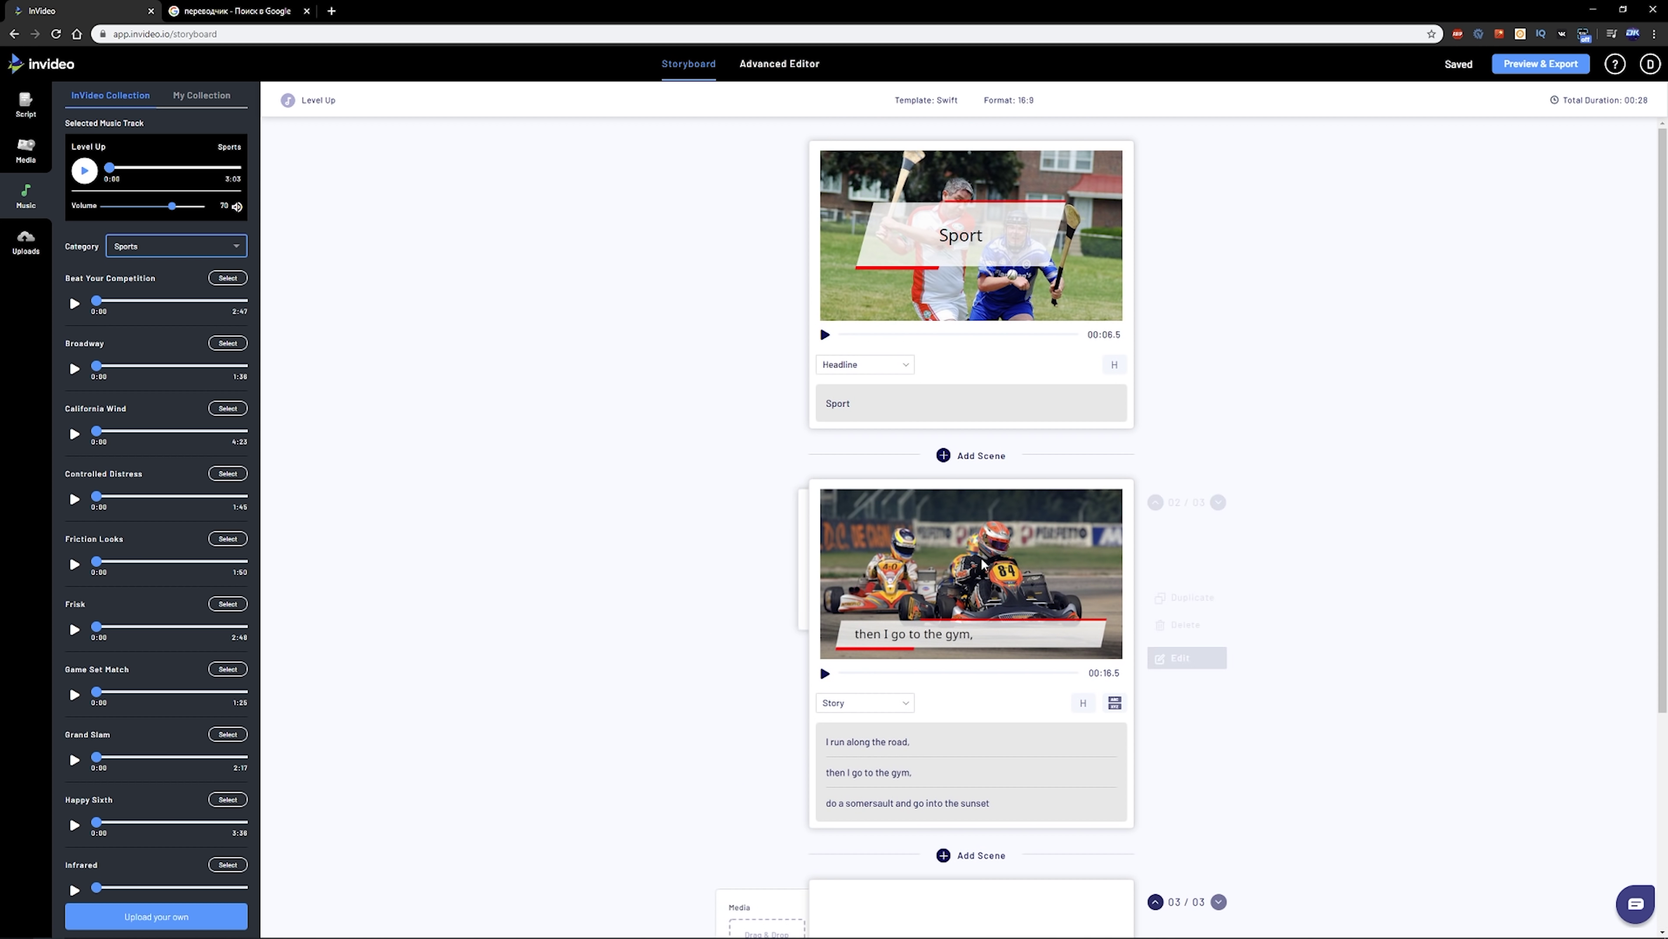
# Step: Reorder the scenes in the Advanced Editor so the go-kart scene is first, the blank scene second and the Sport scene third
pyautogui.click(788, 69)
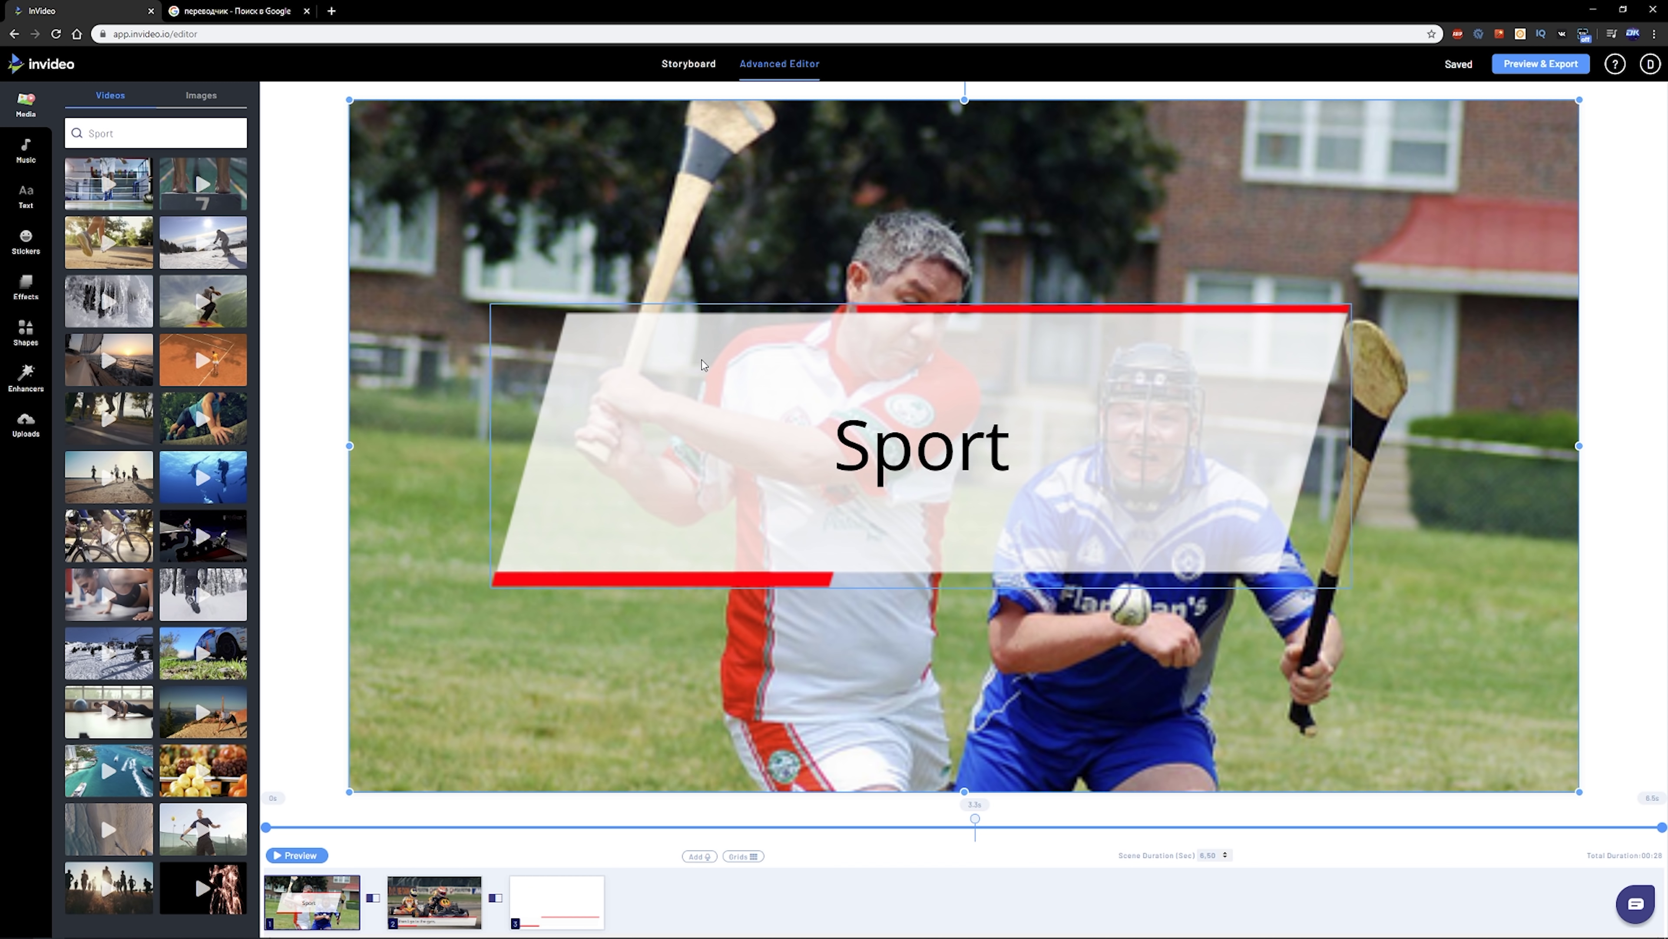
pyautogui.click(721, 347)
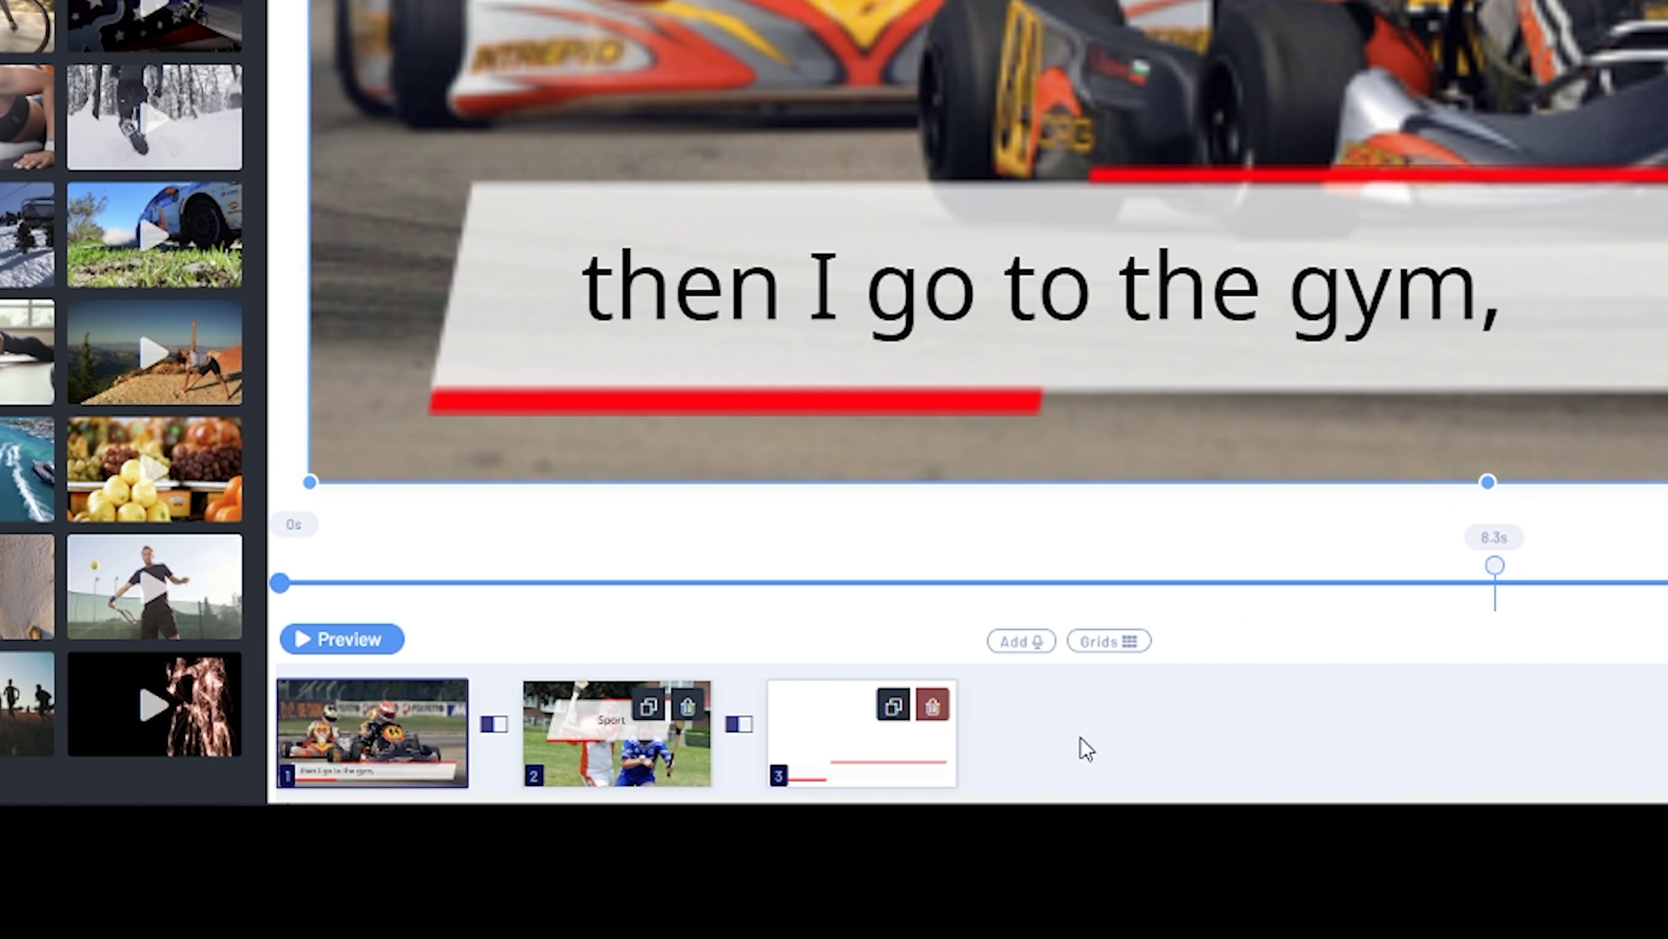
pyautogui.moveTo(818, 756); pyautogui.dragTo(687, 754)
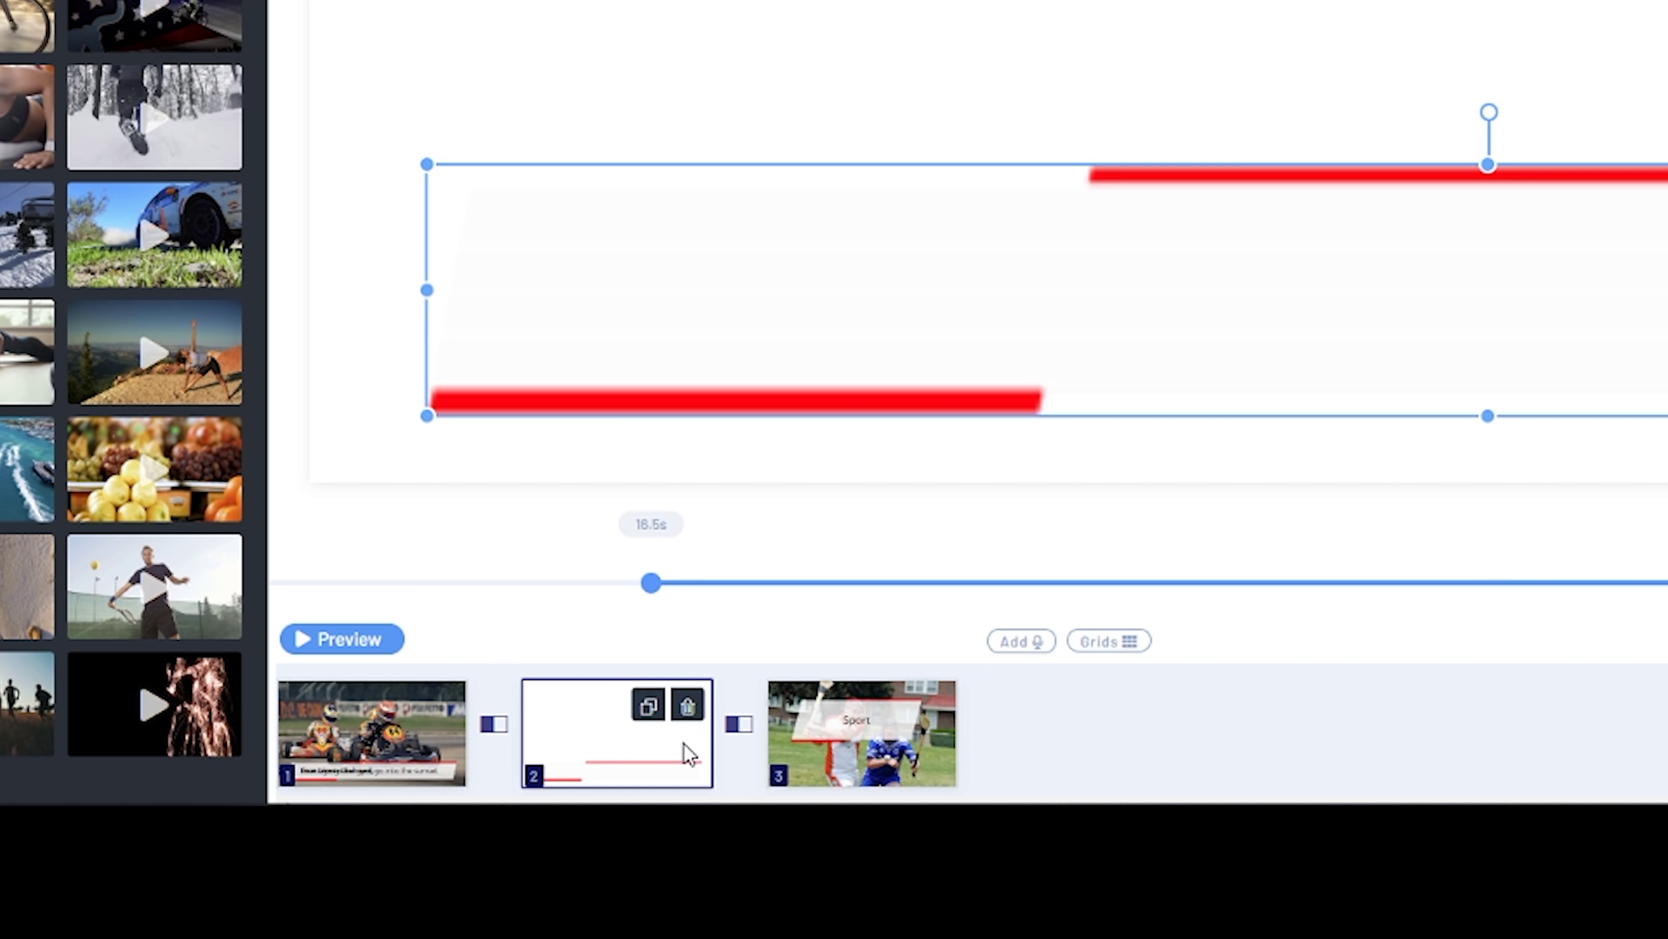
pyautogui.click(741, 723)
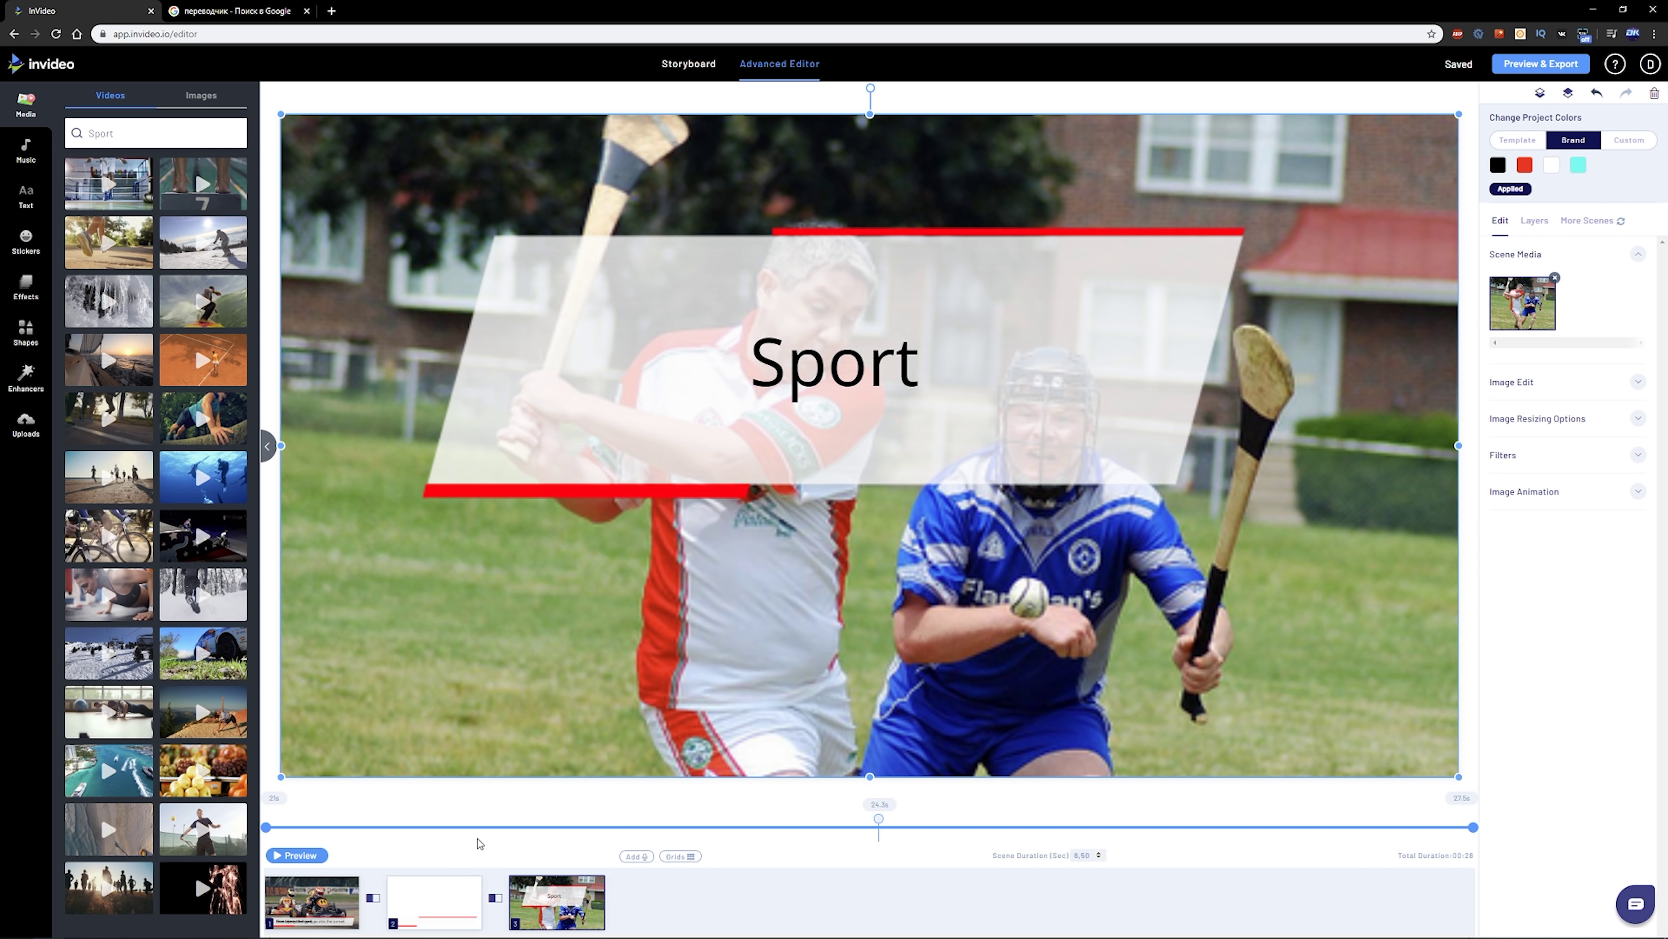
# Step: In the blank scene, move the existing text box to the upper canvas and add a horizontal text box reading "Бой, о бой, о бой"
pyautogui.click(444, 902)
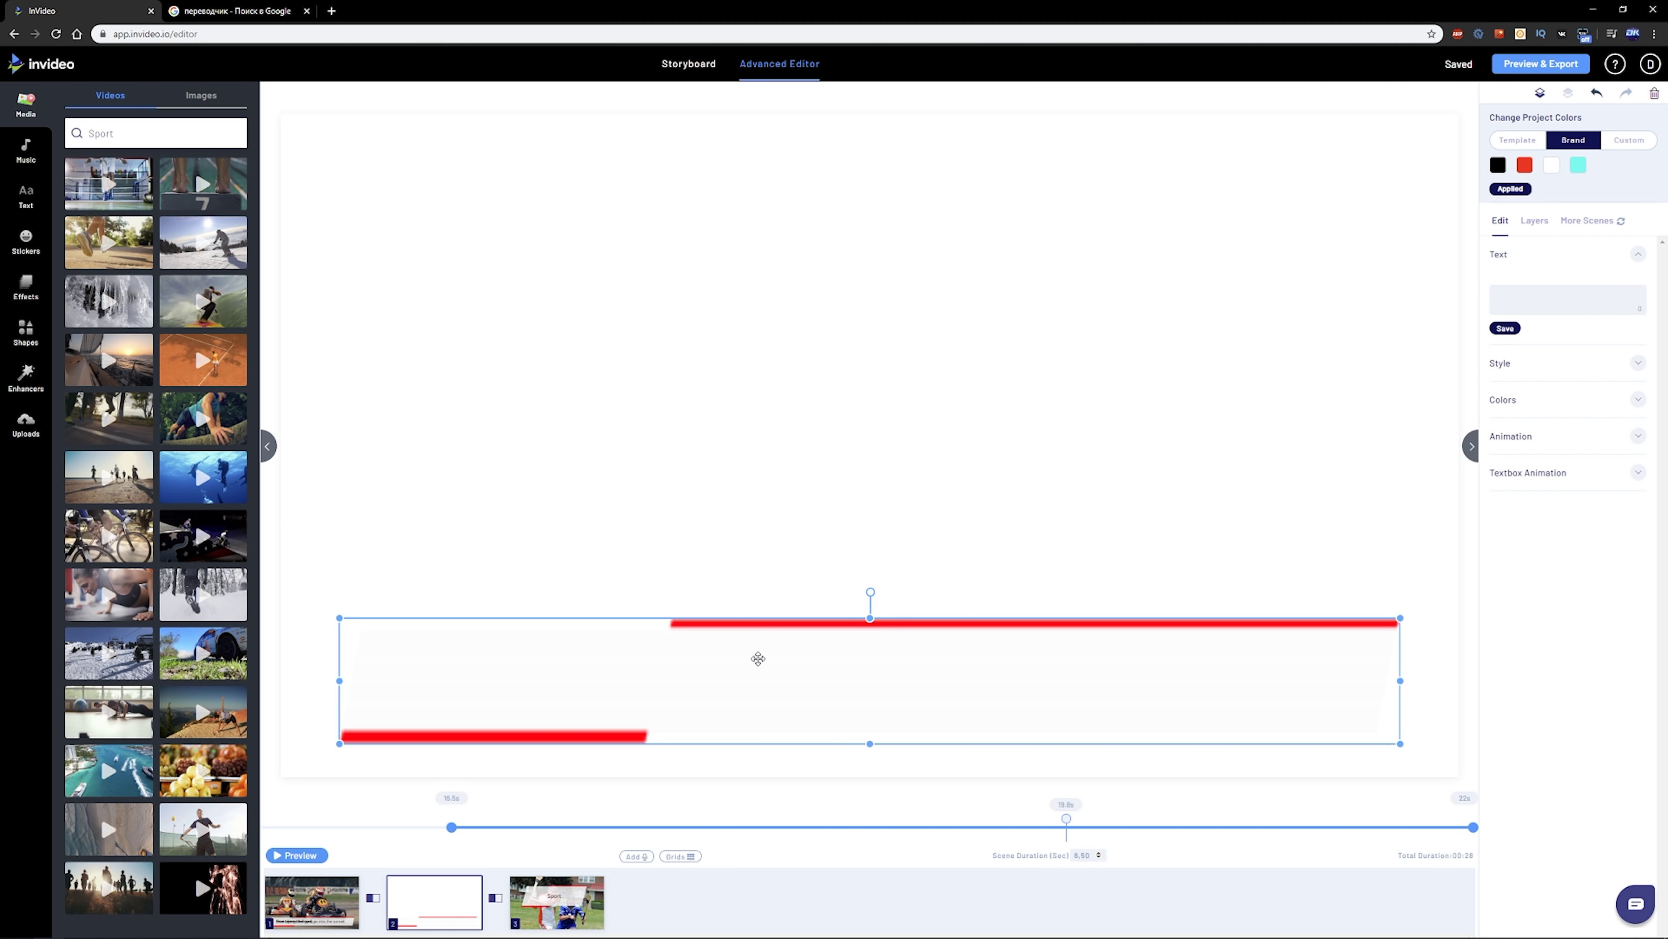
pyautogui.moveTo(758, 658); pyautogui.dragTo(728, 240)
pyautogui.click(26, 196)
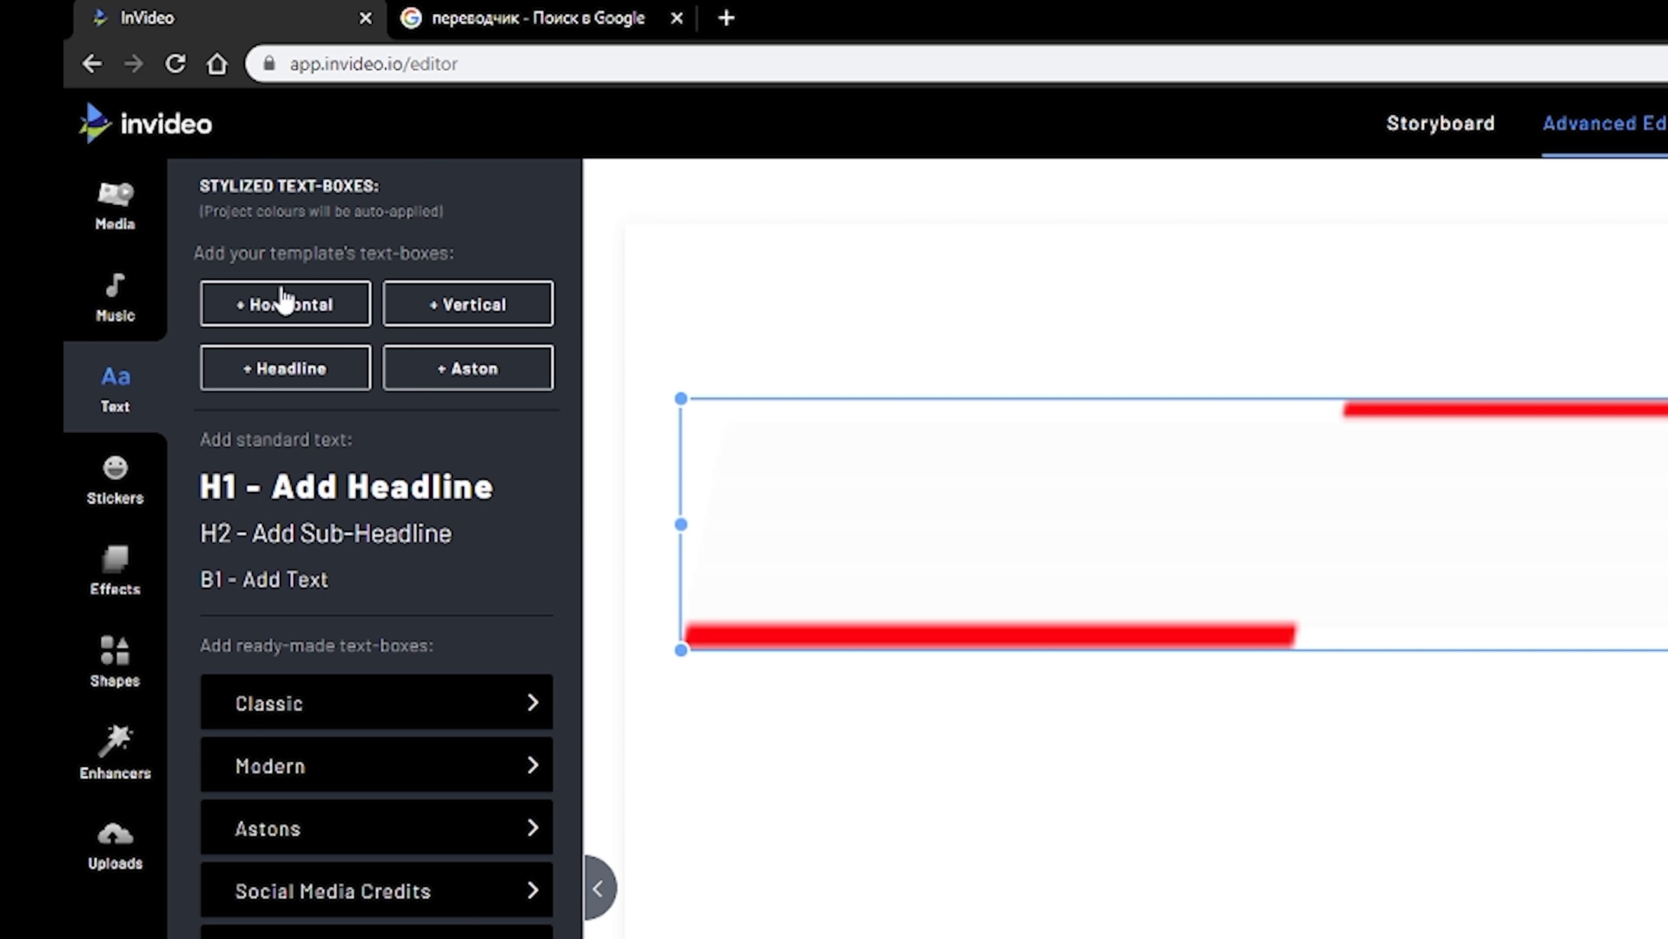
pyautogui.click(271, 307)
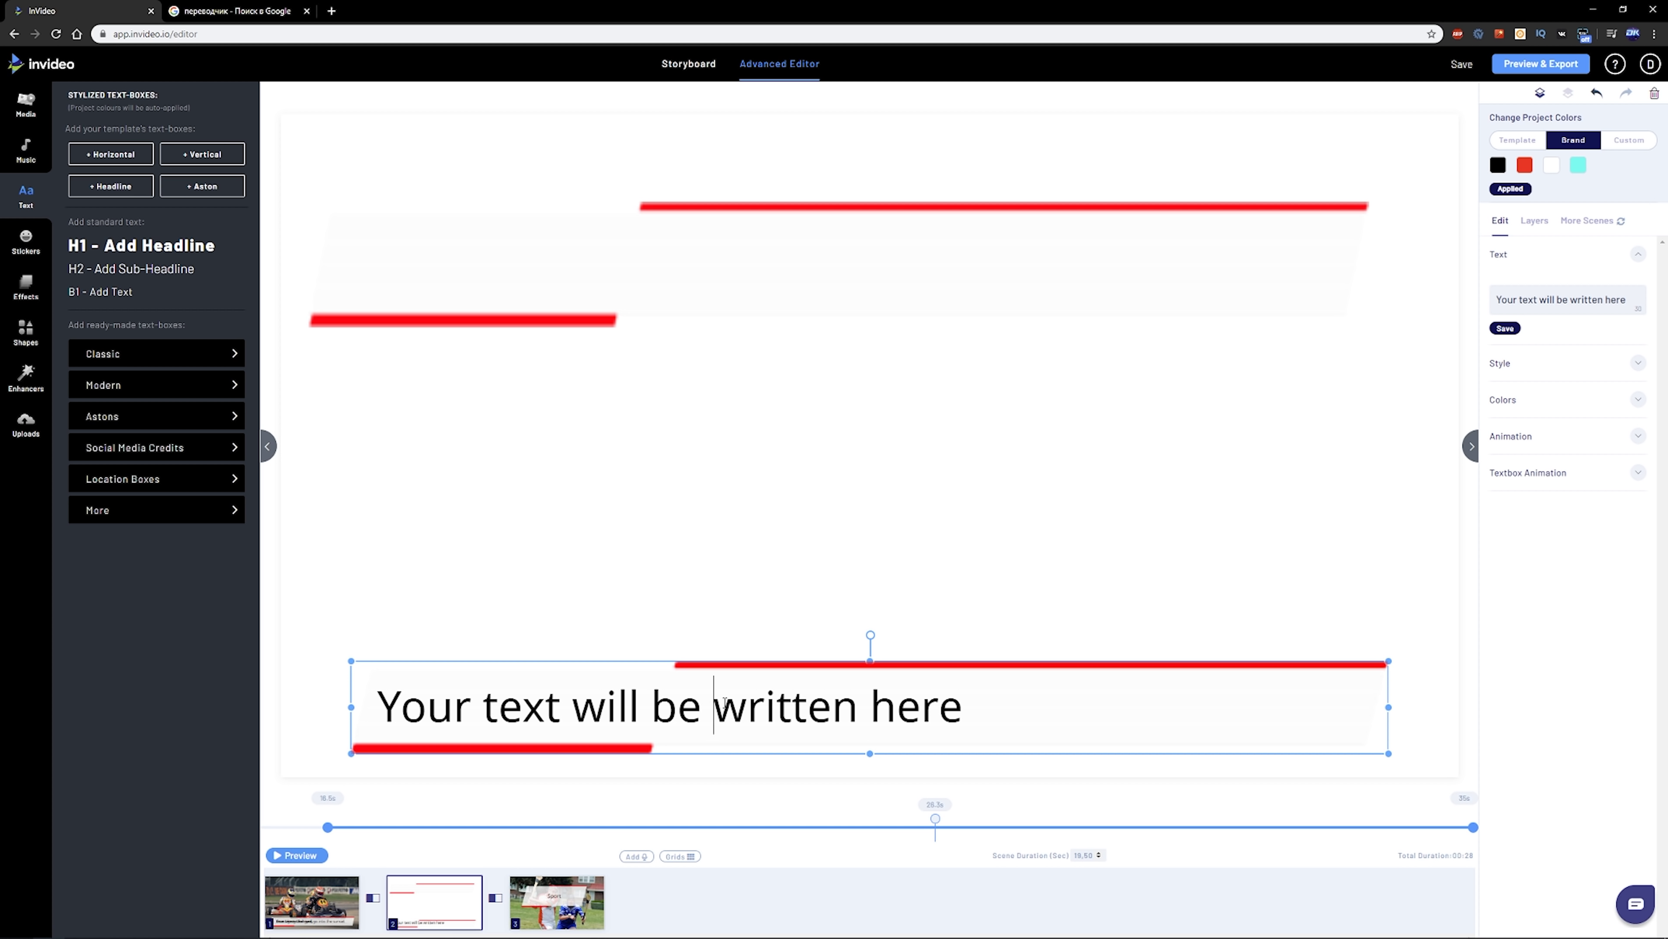
pyautogui.doubleClick(725, 702)
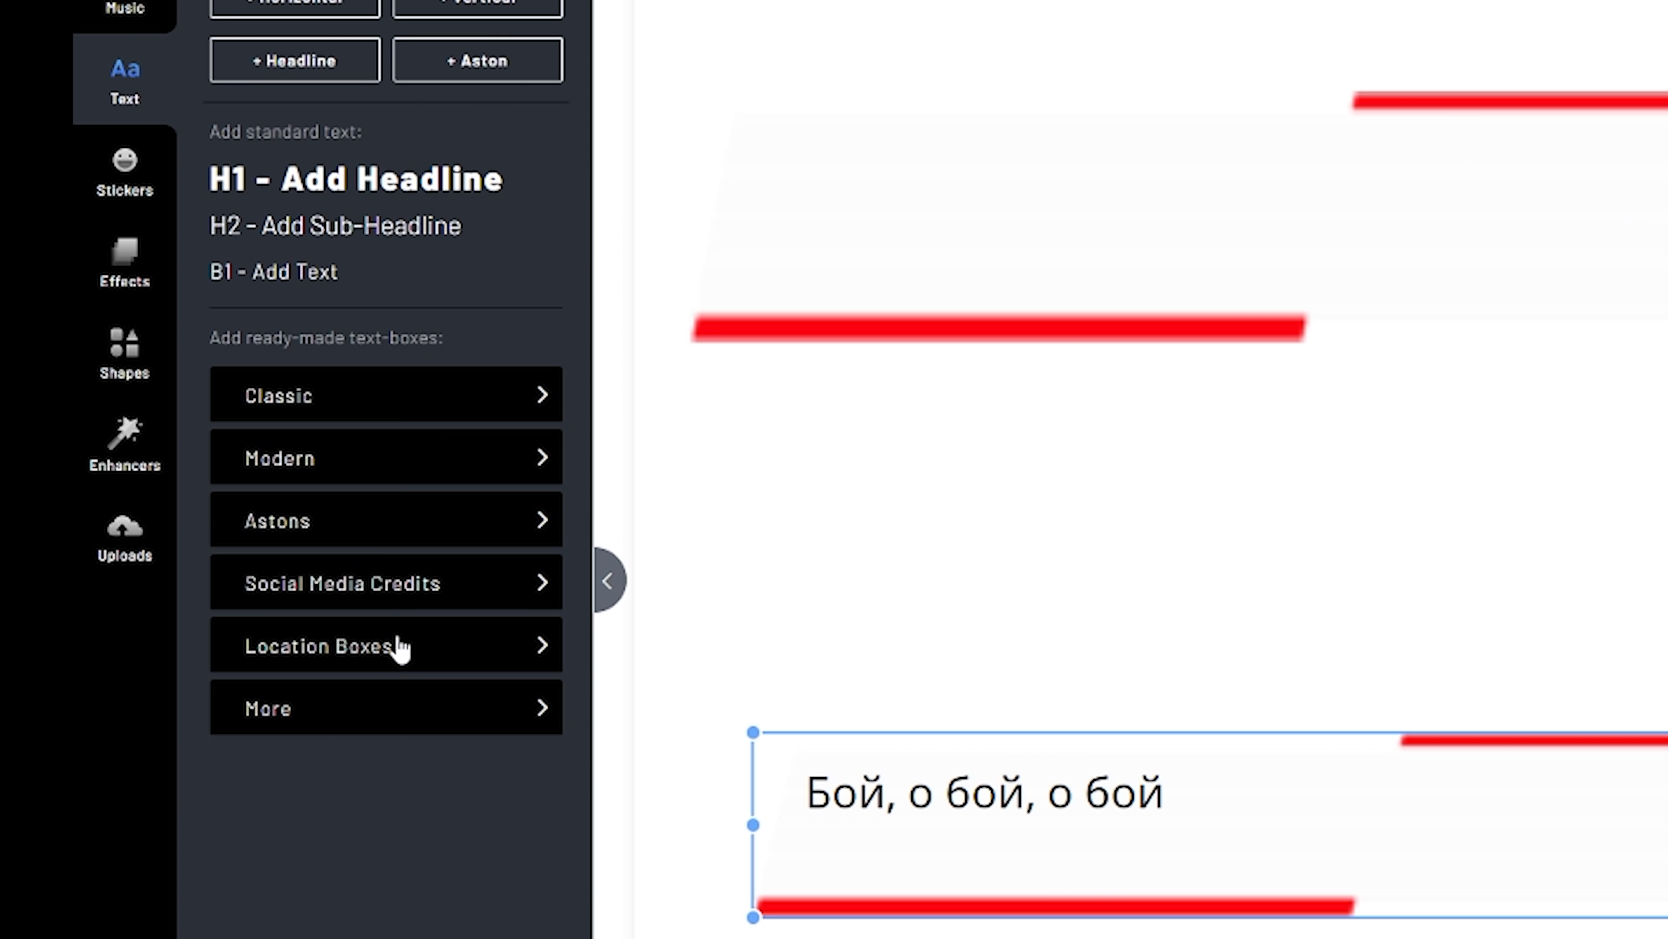
# Step: Add the Instagram "Madonna" social media credit, place it above the "Бой, о бой, о бой" text box and preview the scene
pyautogui.click(383, 581)
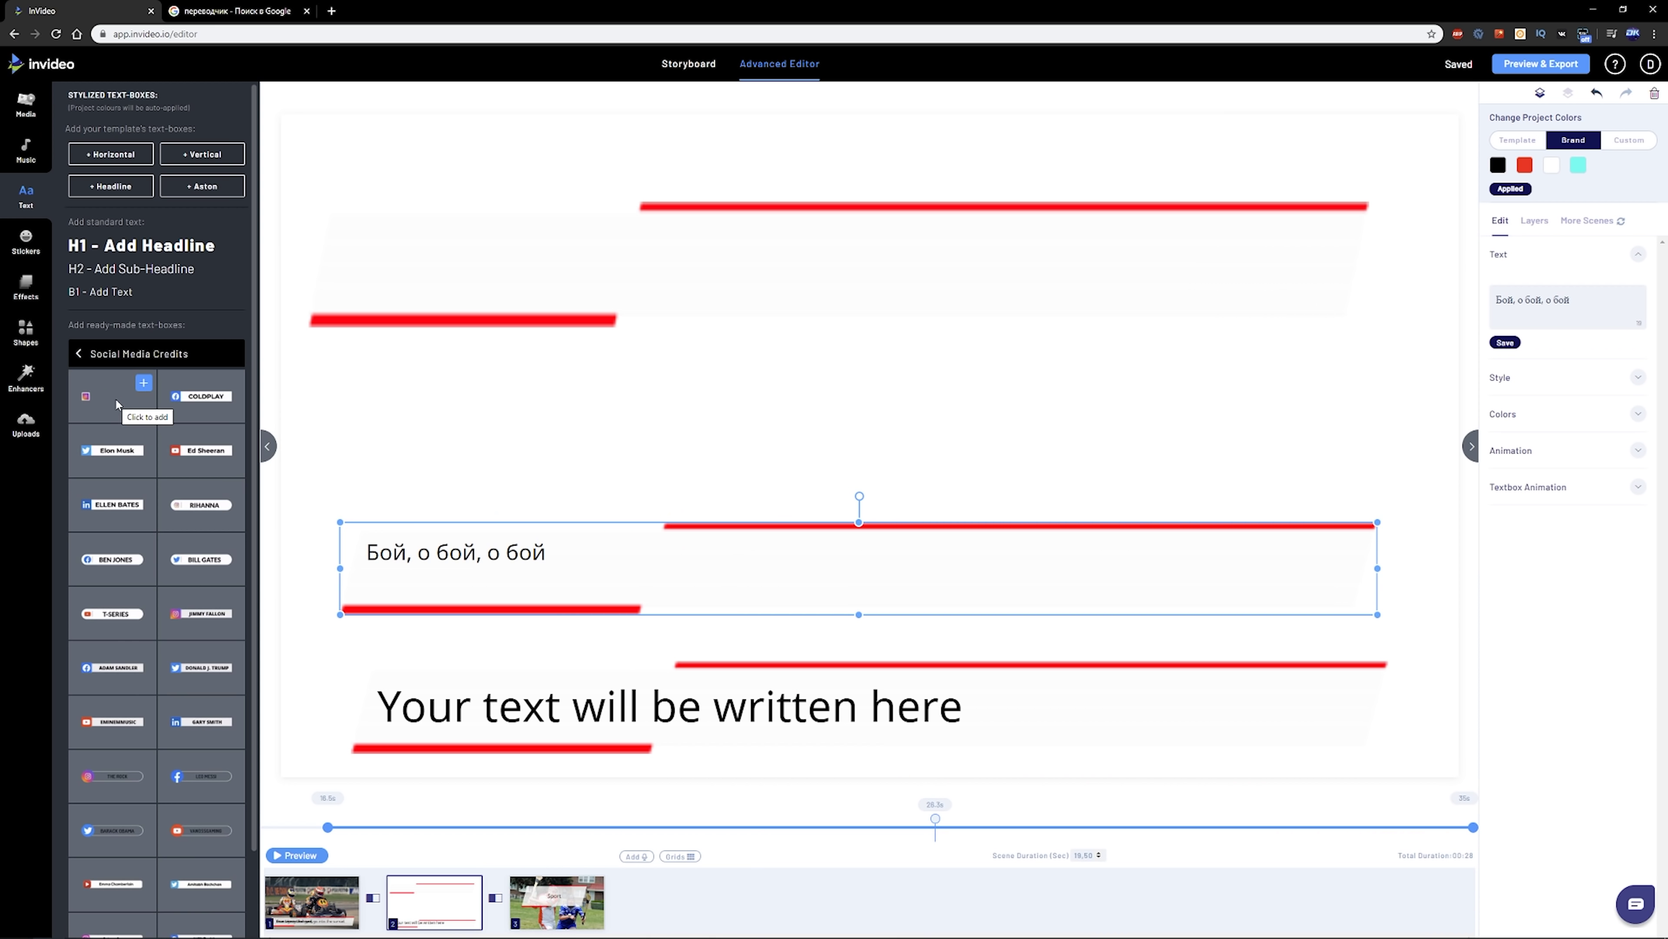
pyautogui.click(139, 398)
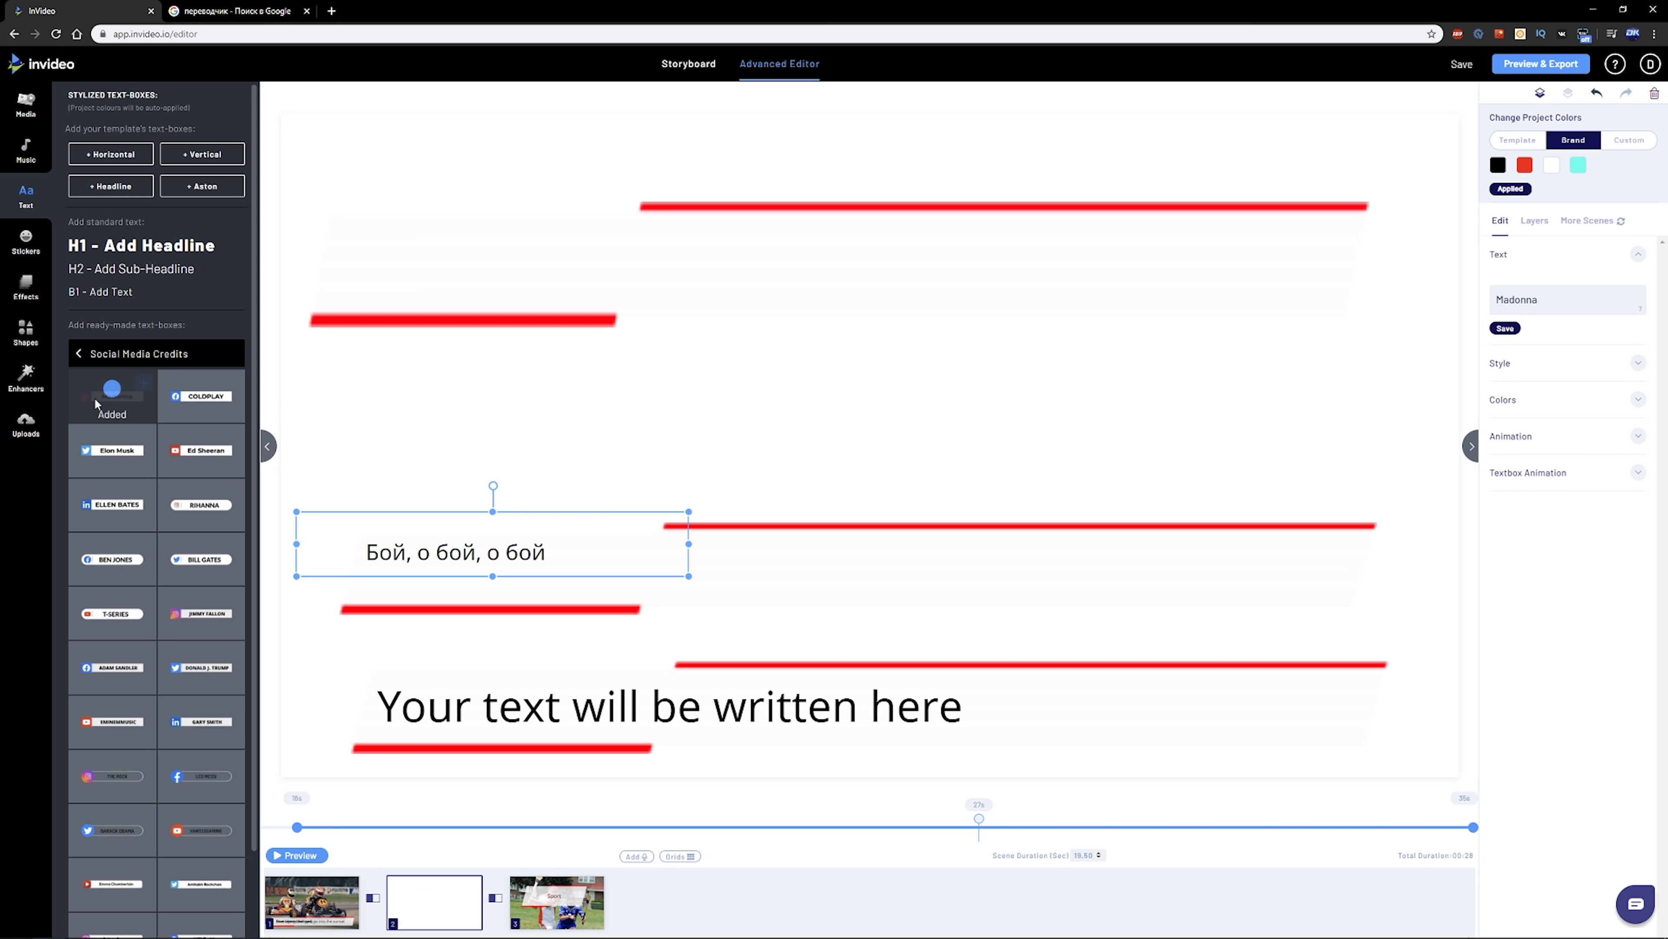
pyautogui.moveTo(417, 517); pyautogui.dragTo(439, 380)
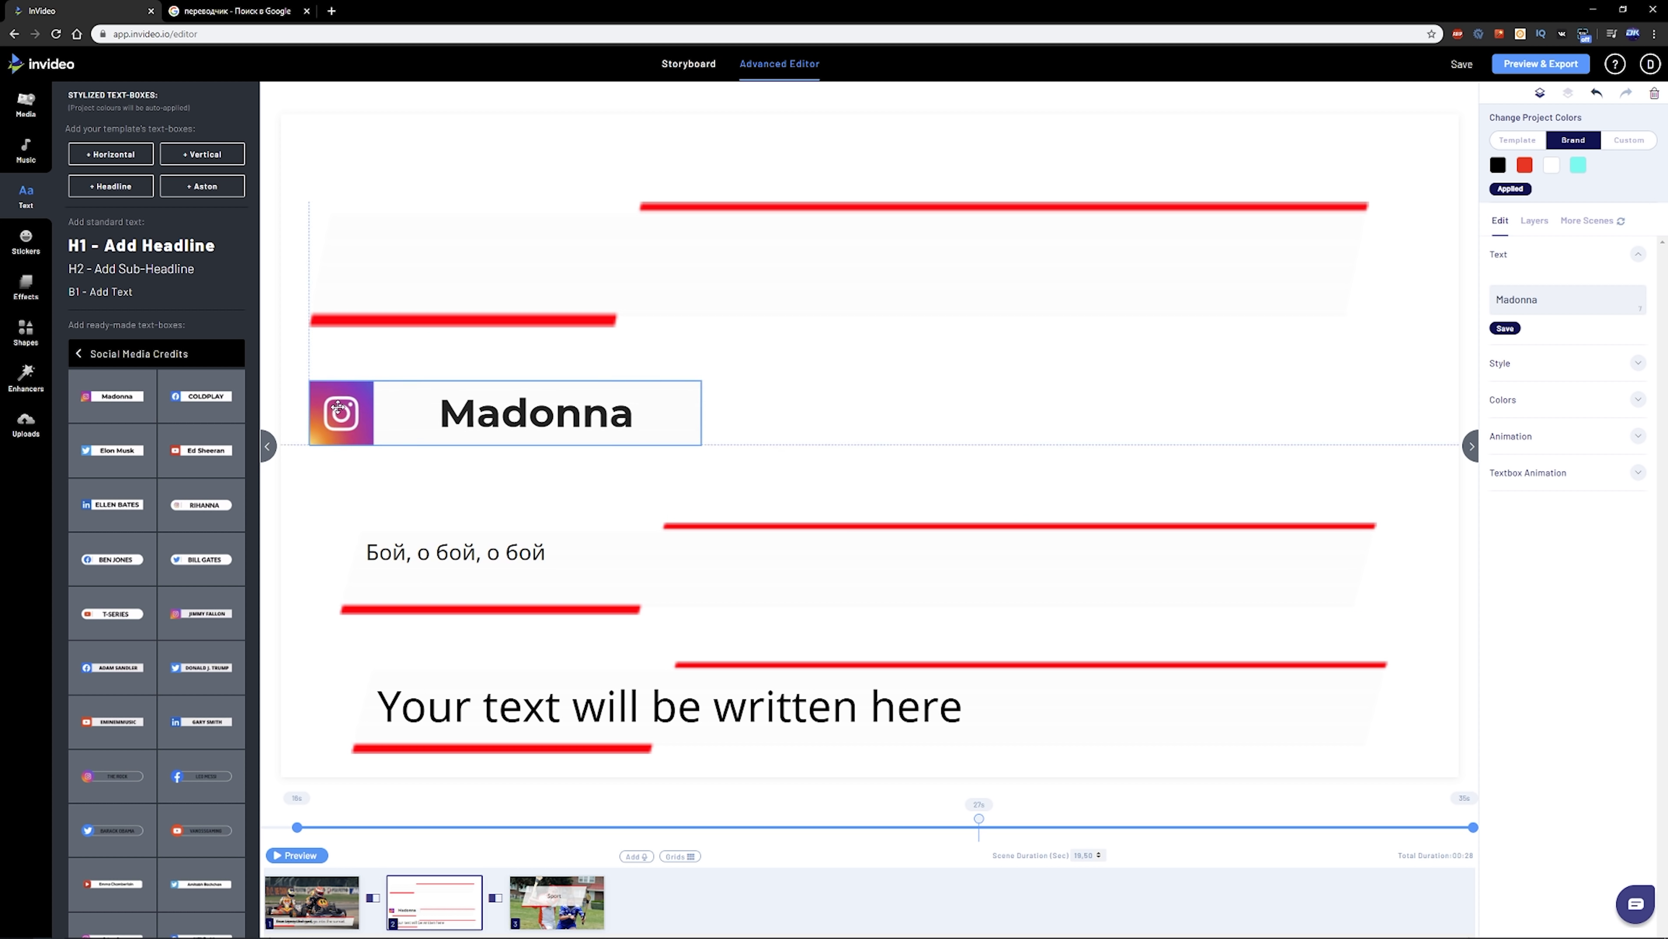
pyautogui.click(292, 856)
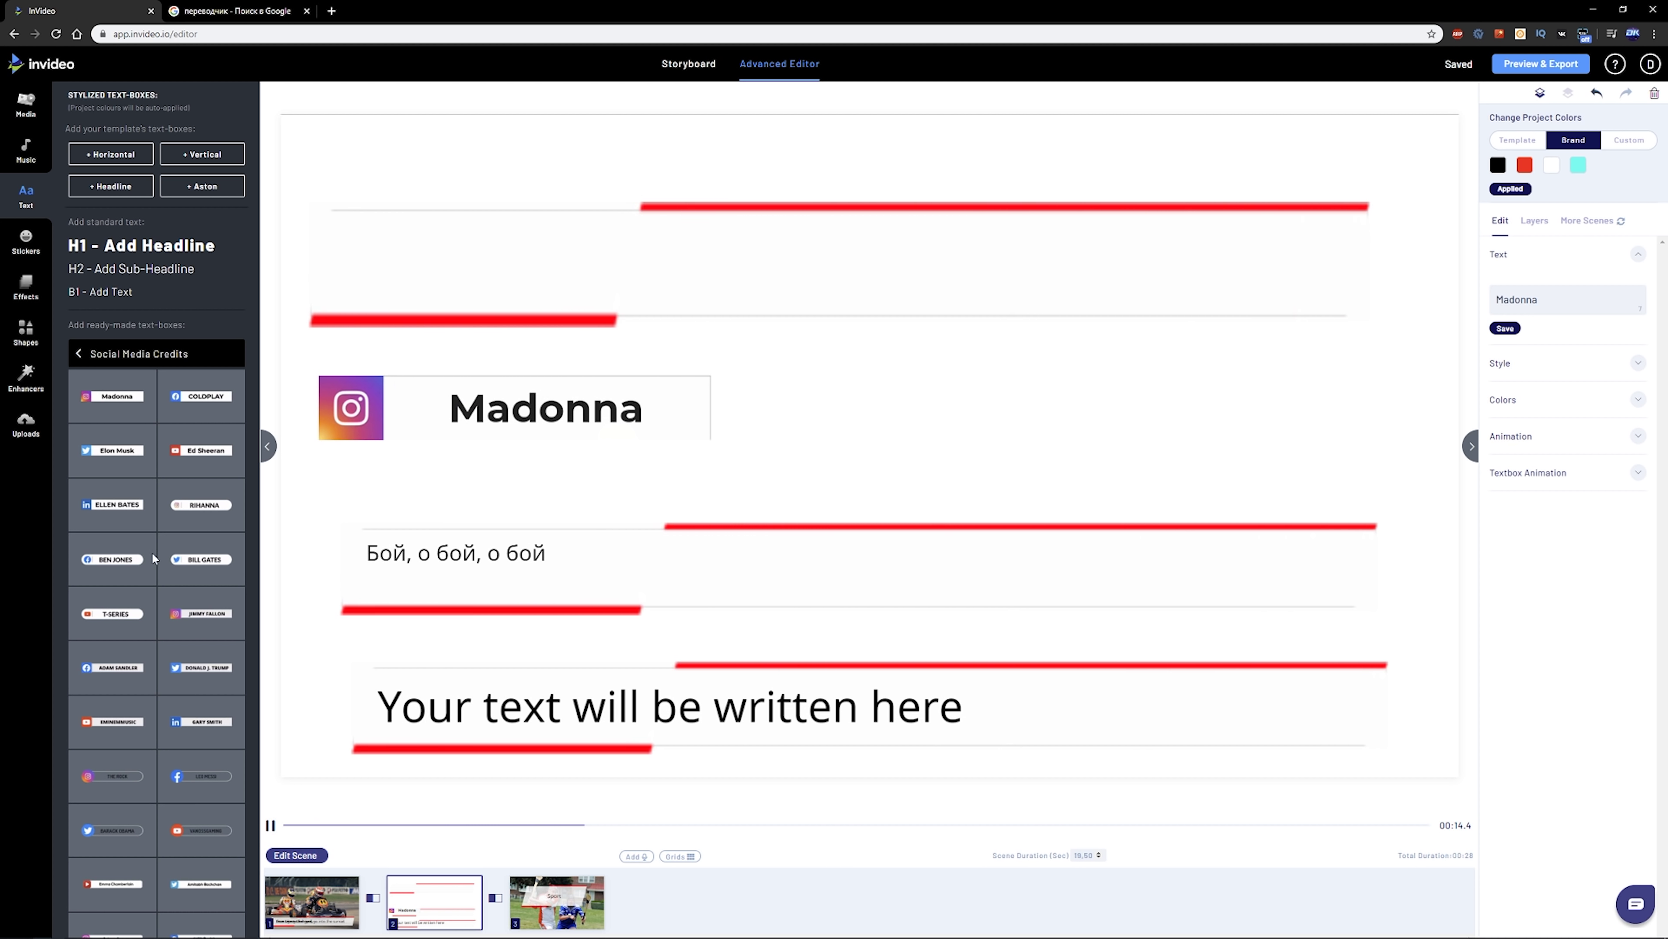
pyautogui.click(85, 356)
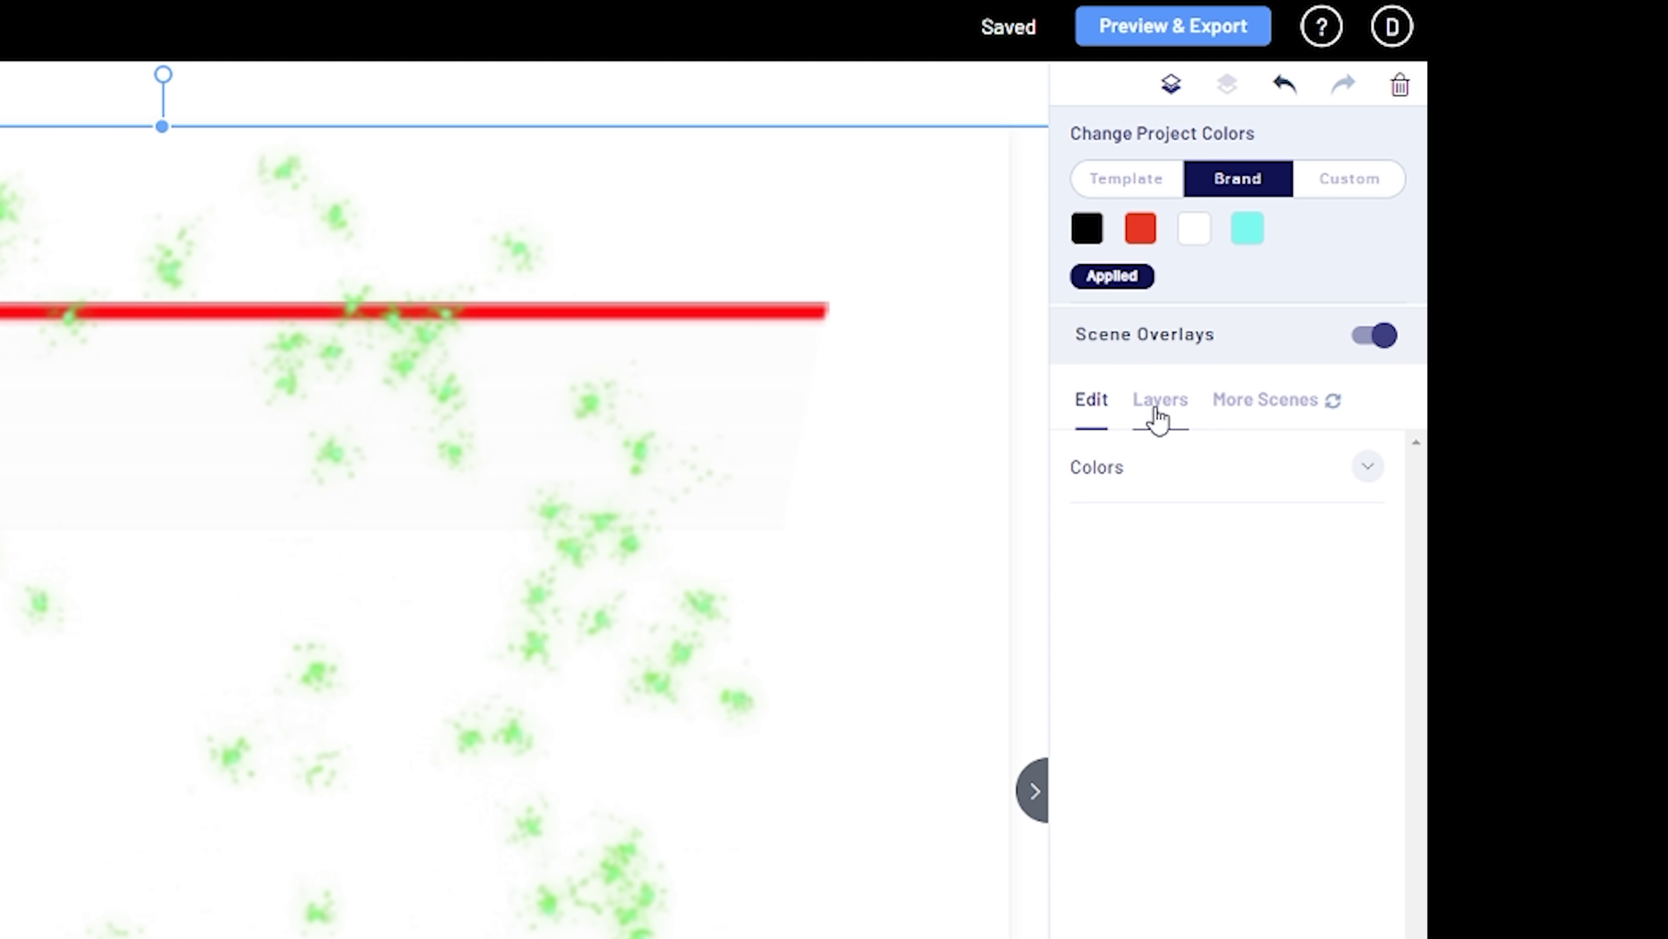
# Step: Reorder the scene's layers so "Бой, о бой, о бой" is topmost and the "Madonna" text sits below Overlay 1
pyautogui.click(1157, 415)
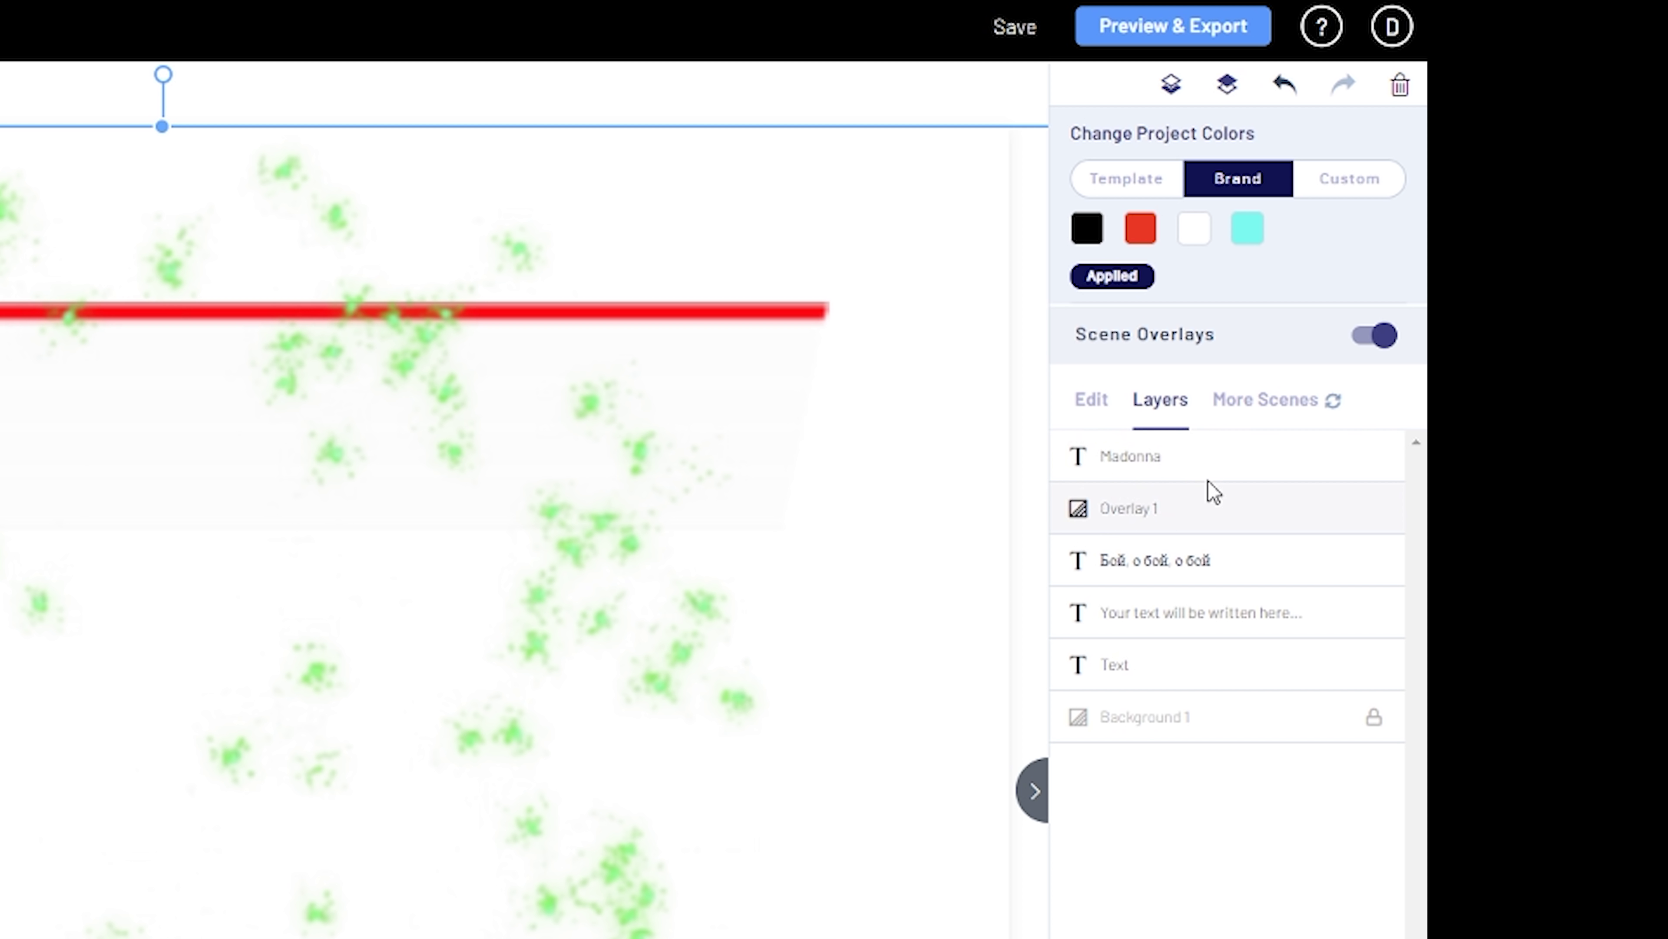
pyautogui.moveTo(1207, 462); pyautogui.dragTo(1203, 581)
pyautogui.moveTo(1215, 502); pyautogui.dragTo(1212, 454)
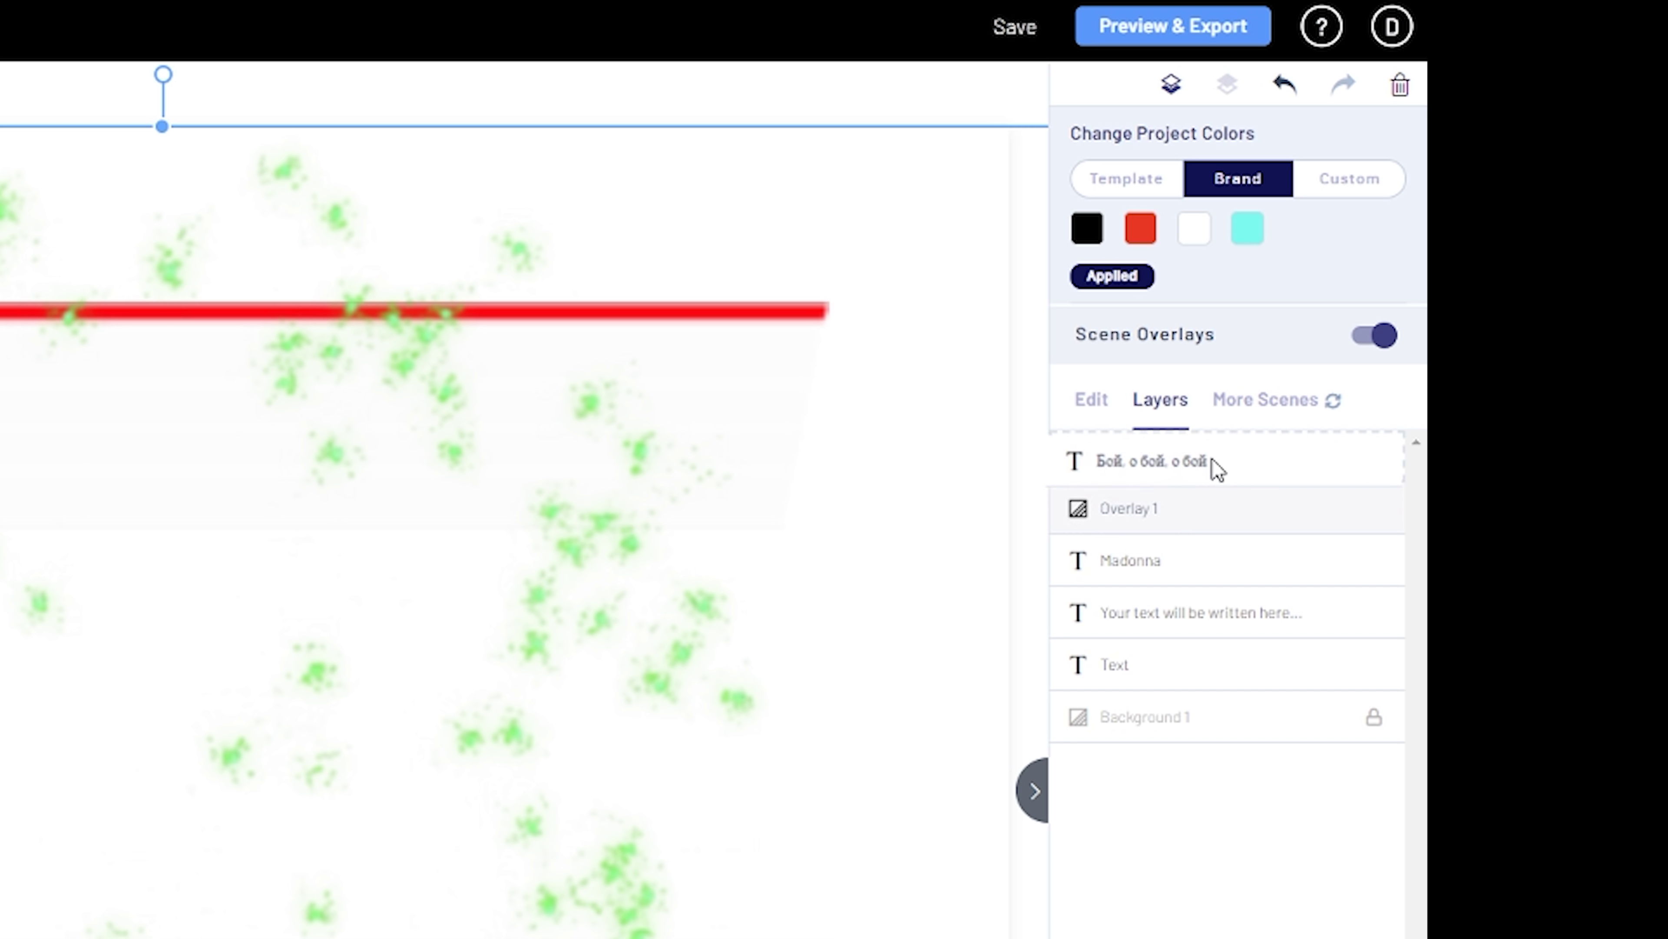
# Step: Examine the overlay's color and opacity settings and the Template and Custom project color options
pyautogui.click(1091, 399)
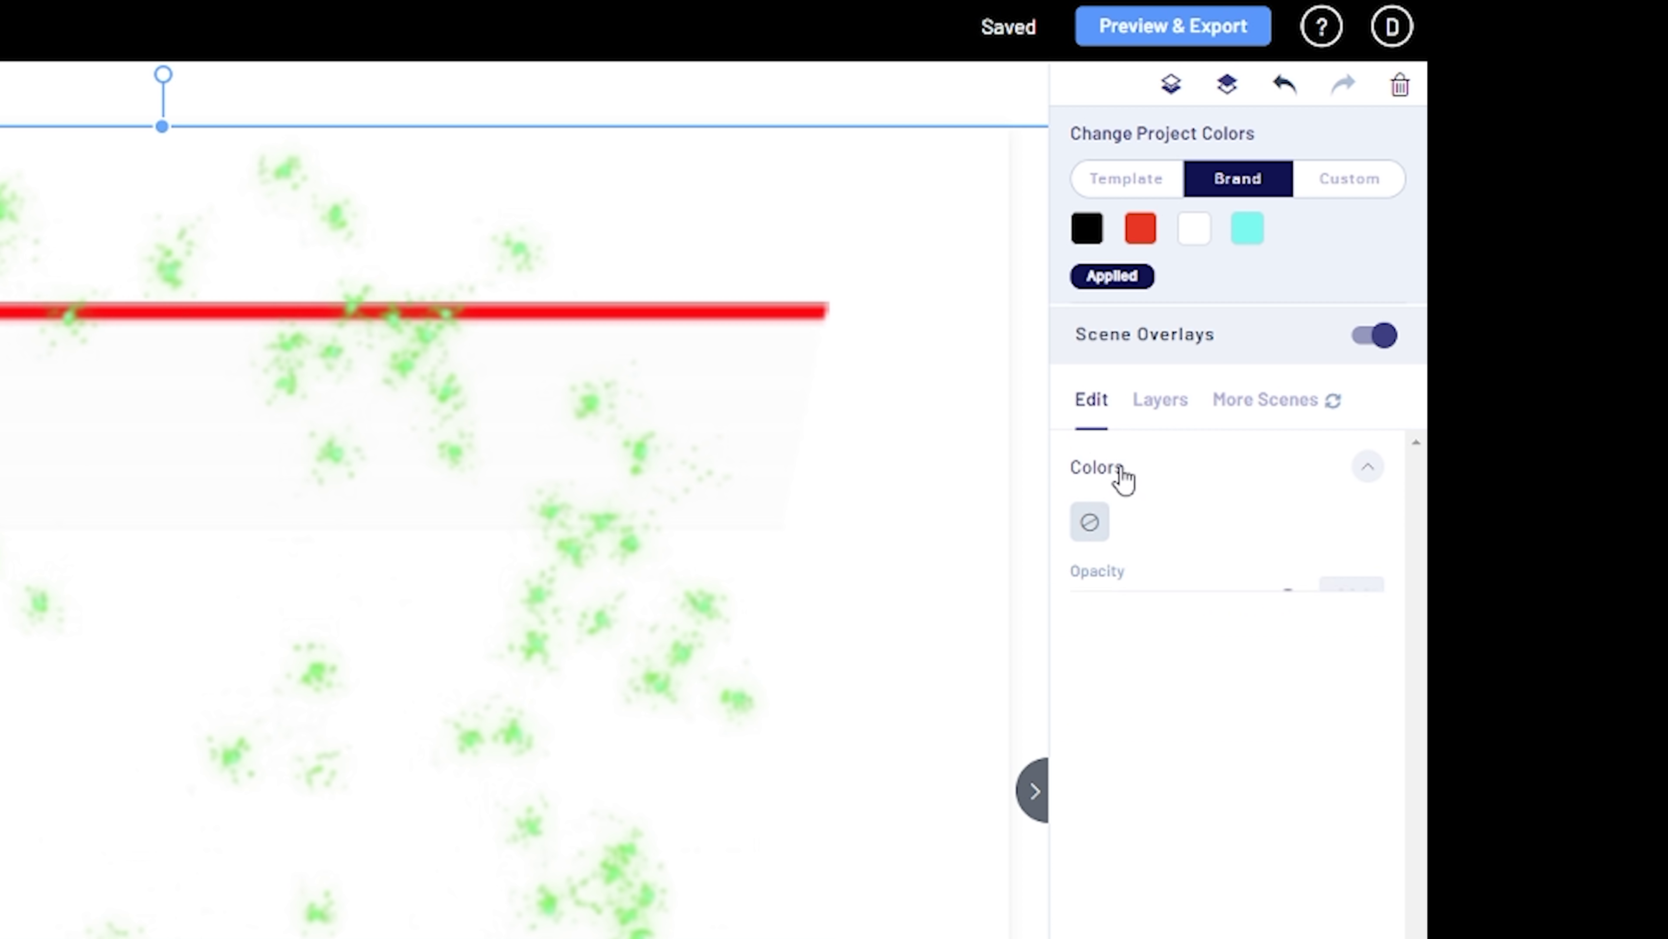
pyautogui.moveTo(1294, 599); pyautogui.dragTo(1328, 623)
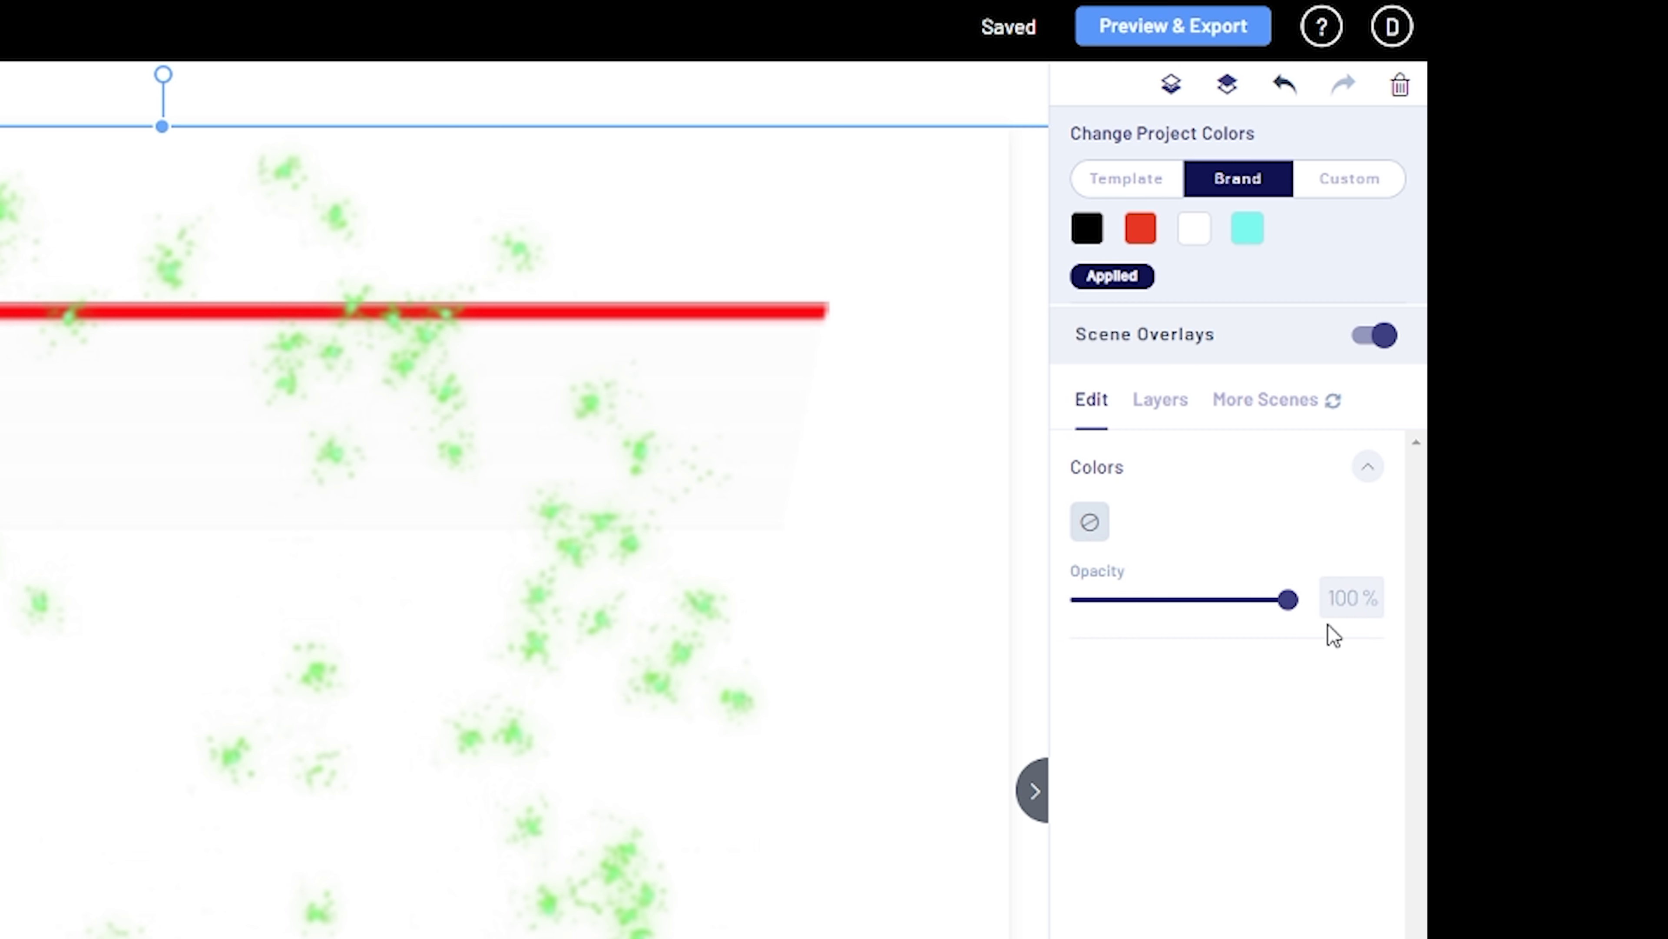
pyautogui.click(1130, 183)
pyautogui.click(1367, 178)
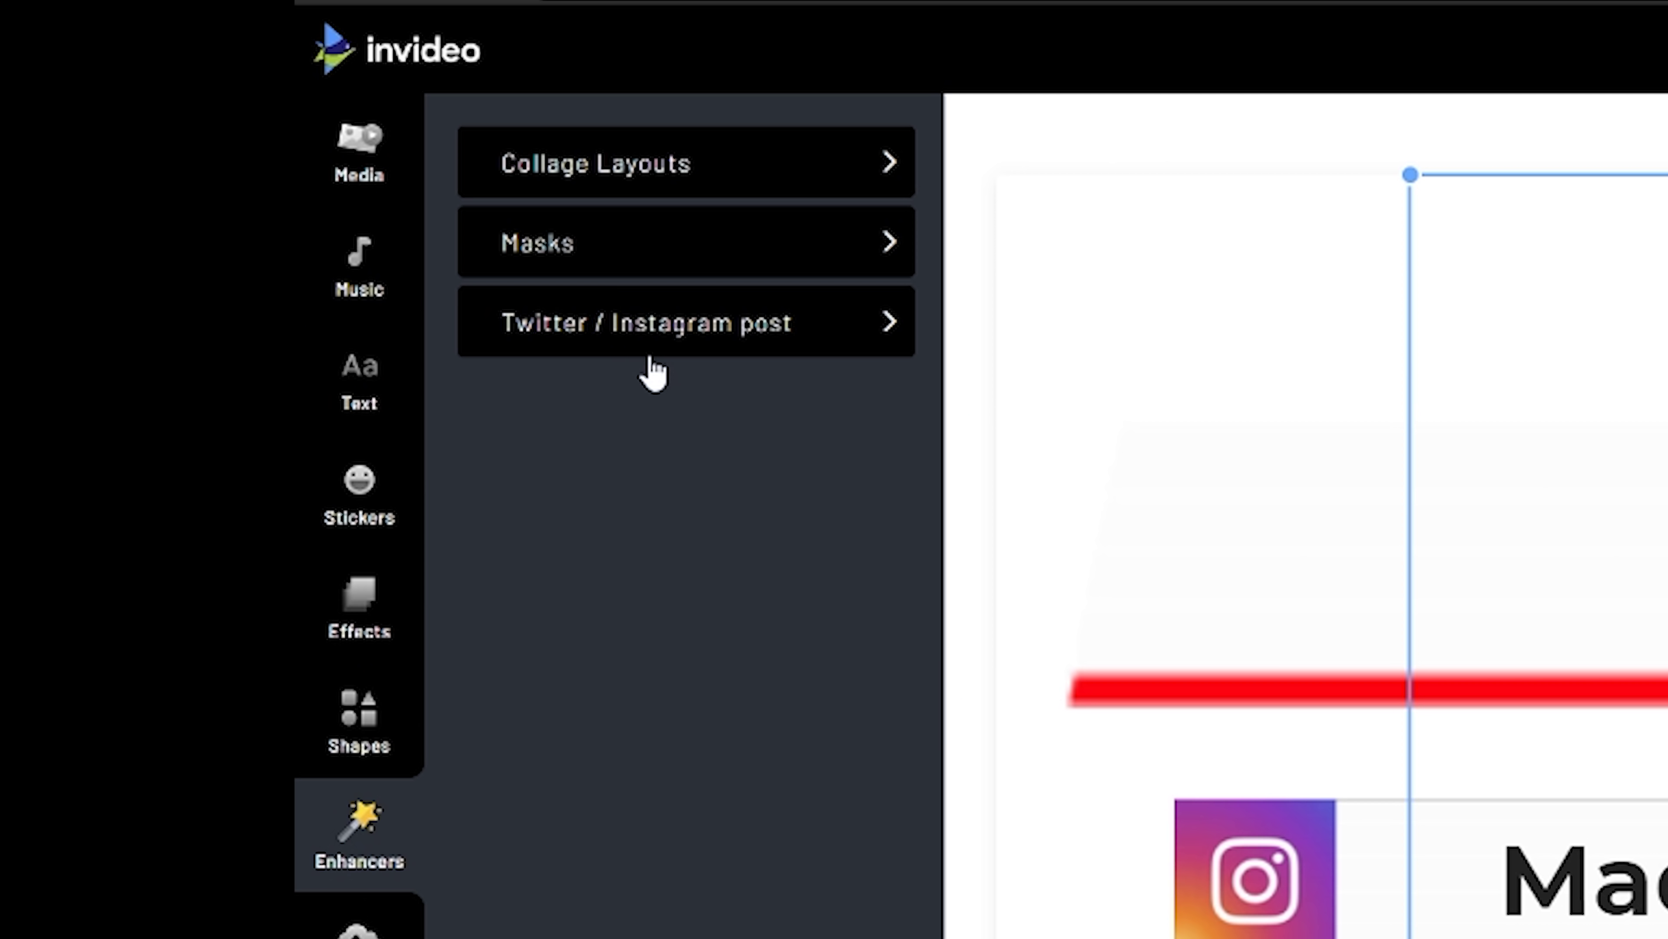
# Step: Fetch an Instagram post from its pasted link, add it as a new scene and preview that scene
pyautogui.click(655, 23)
pyautogui.hotkey('ctrl', 'v')
pyautogui.click(748, 468)
pyautogui.click(711, 363)
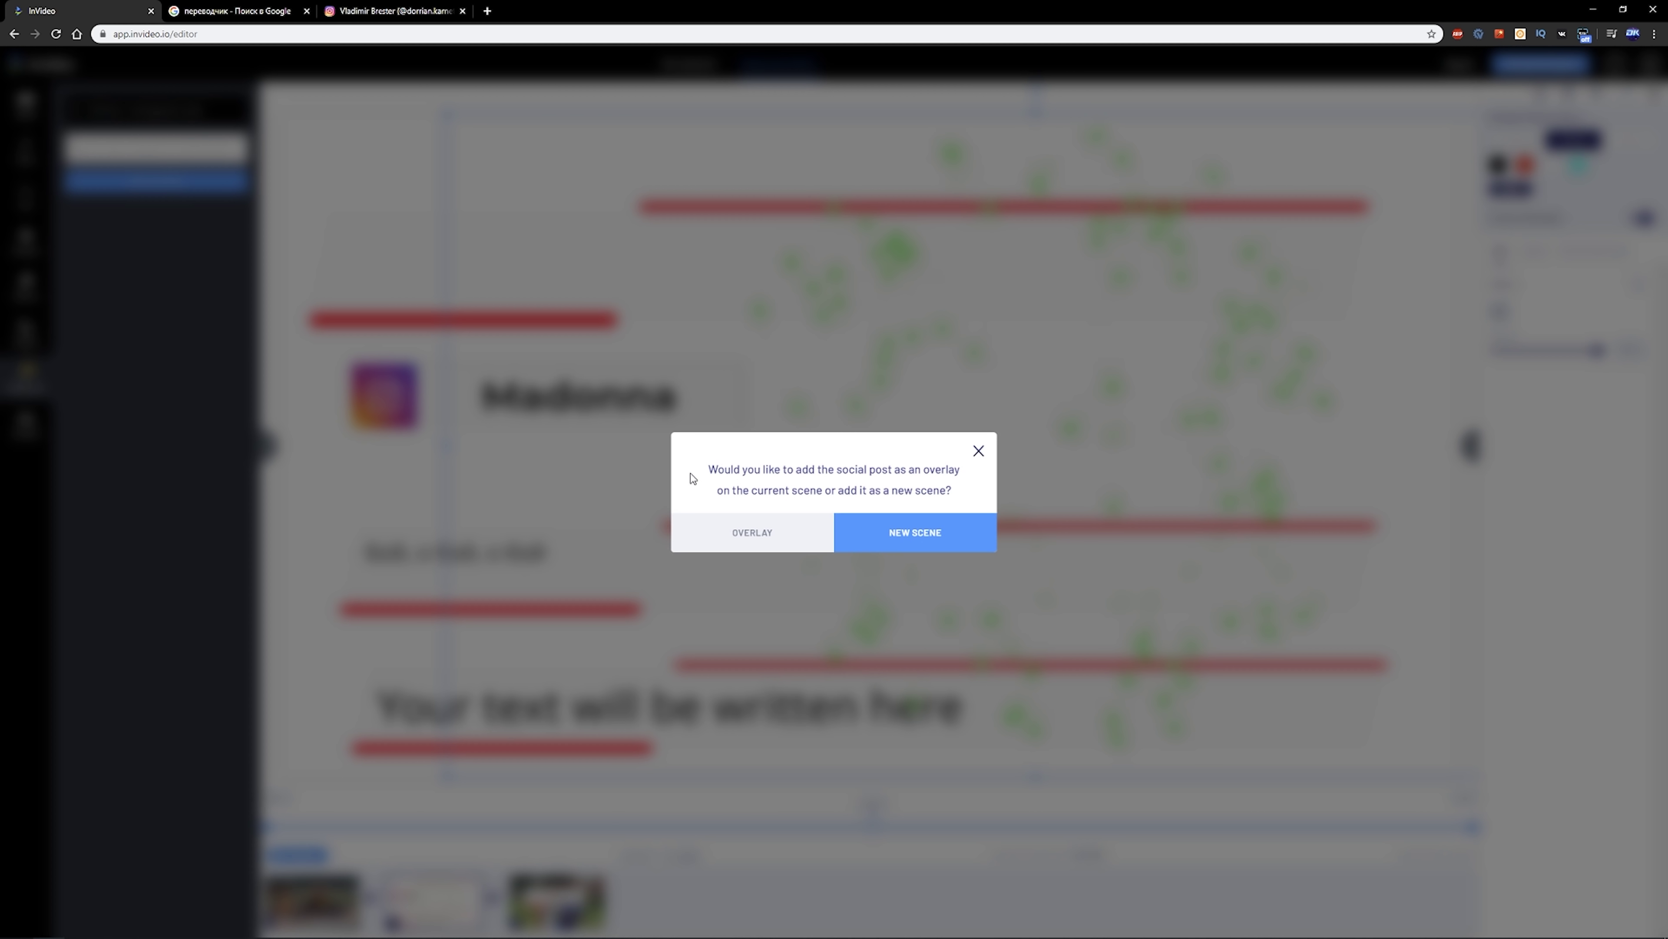
pyautogui.click(915, 532)
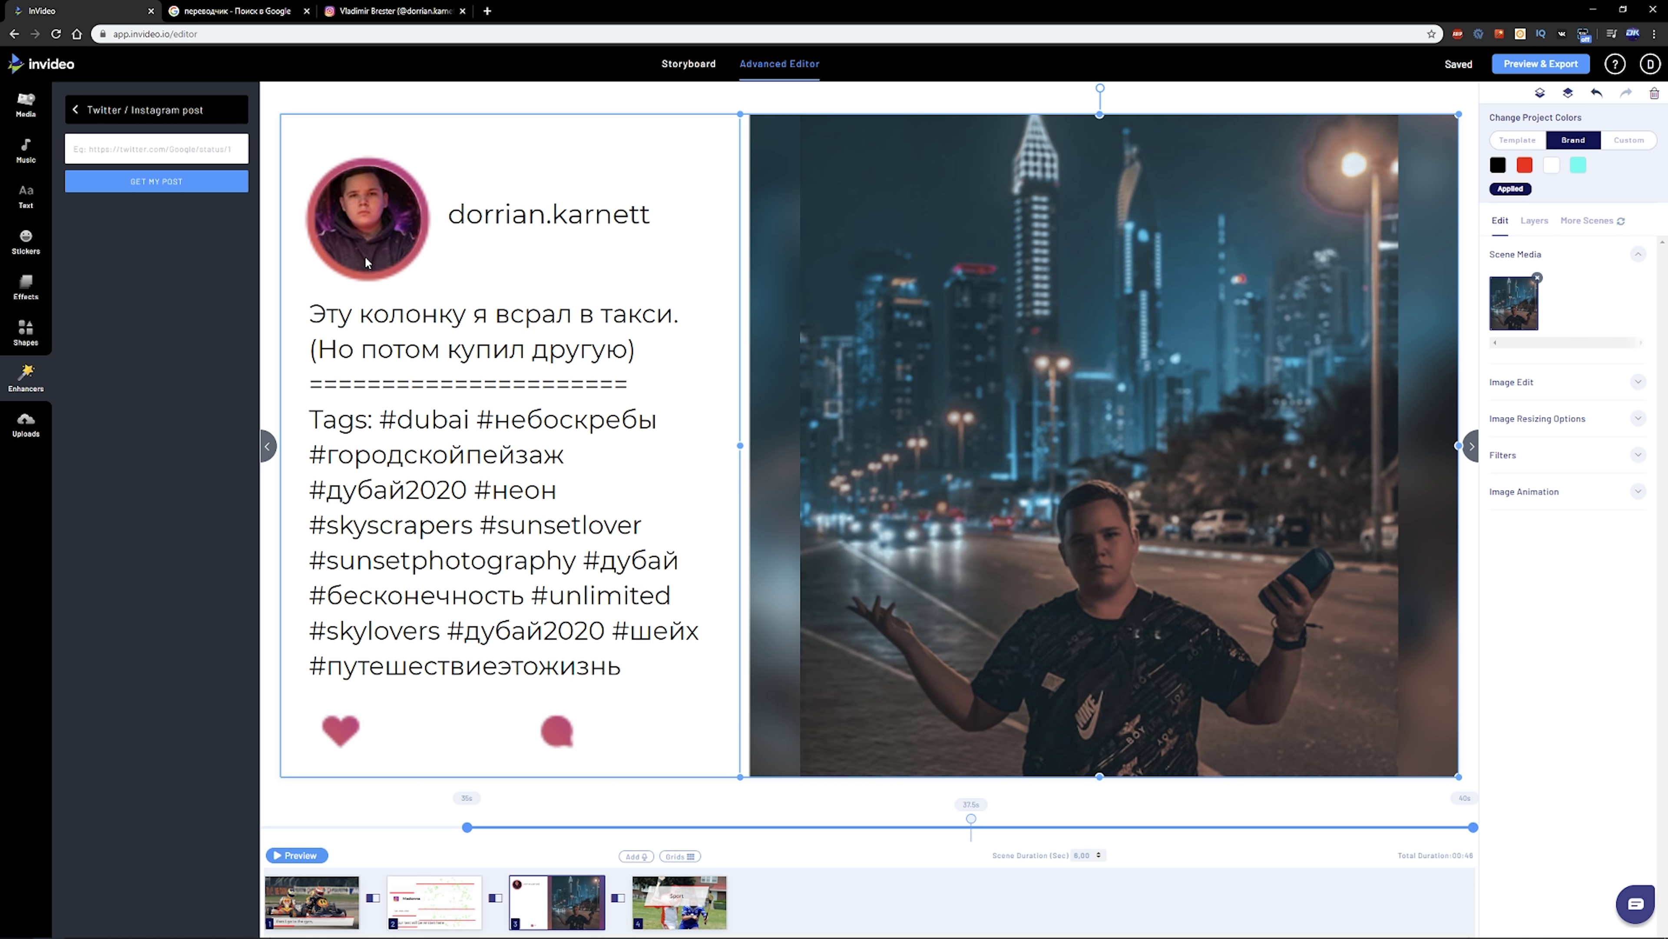
pyautogui.click(296, 856)
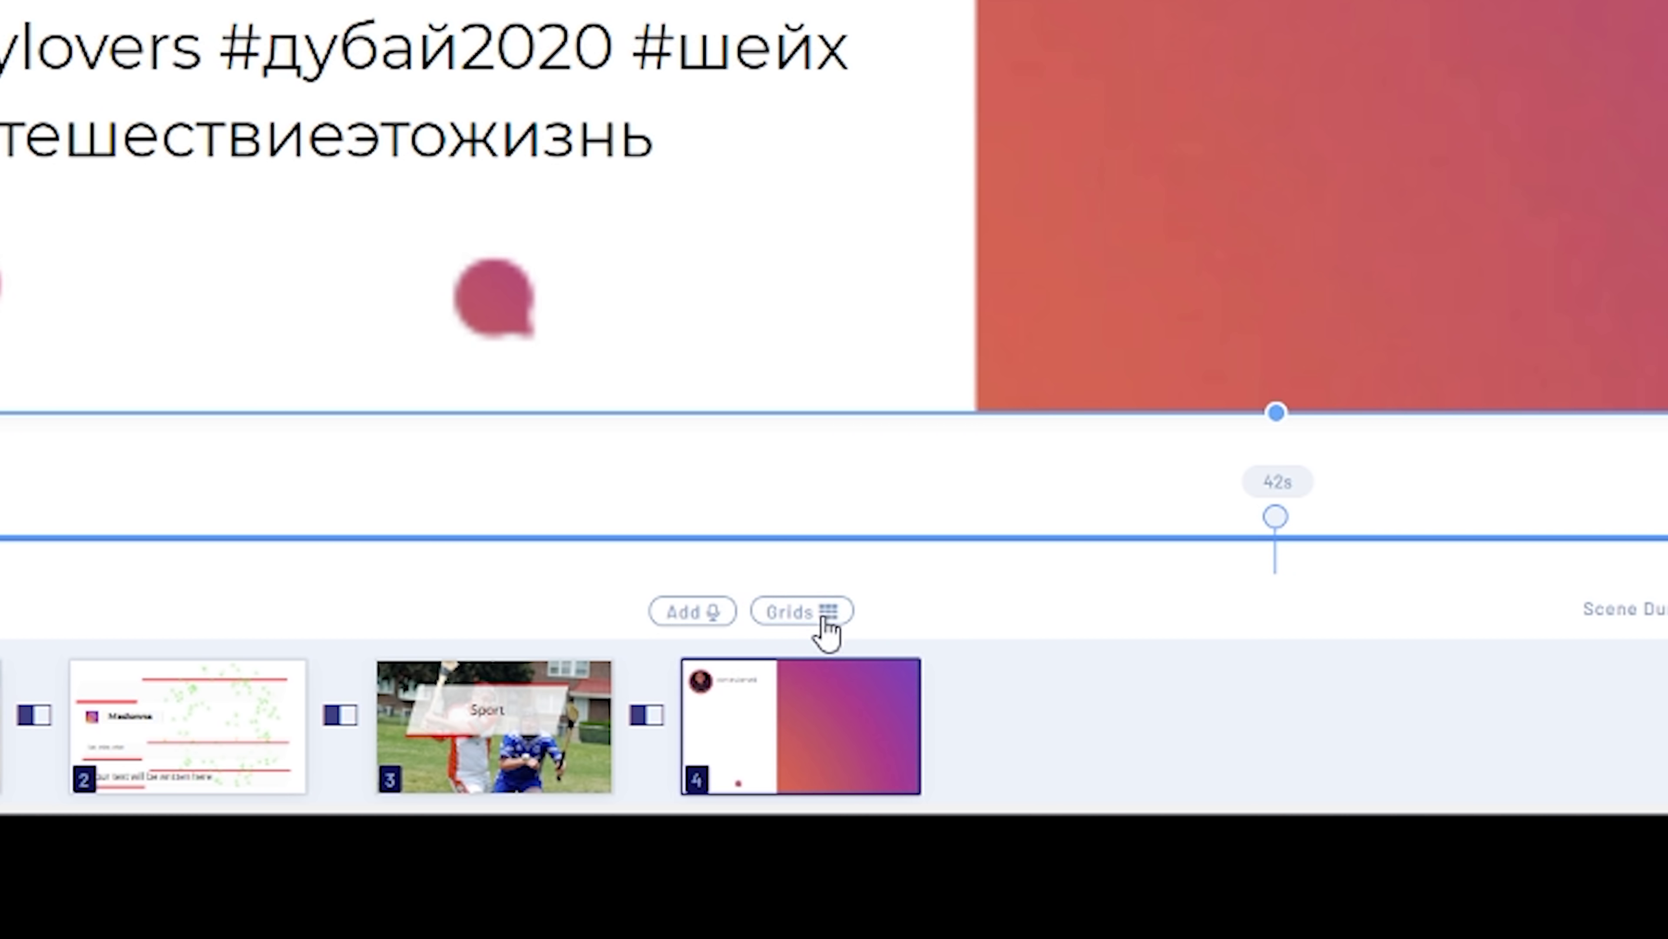
# Step: Turn on the canvas grid and, in the Instagram post scene, shift the caption slightly upward and move the profile picture toward the canvas center
pyautogui.click(683, 855)
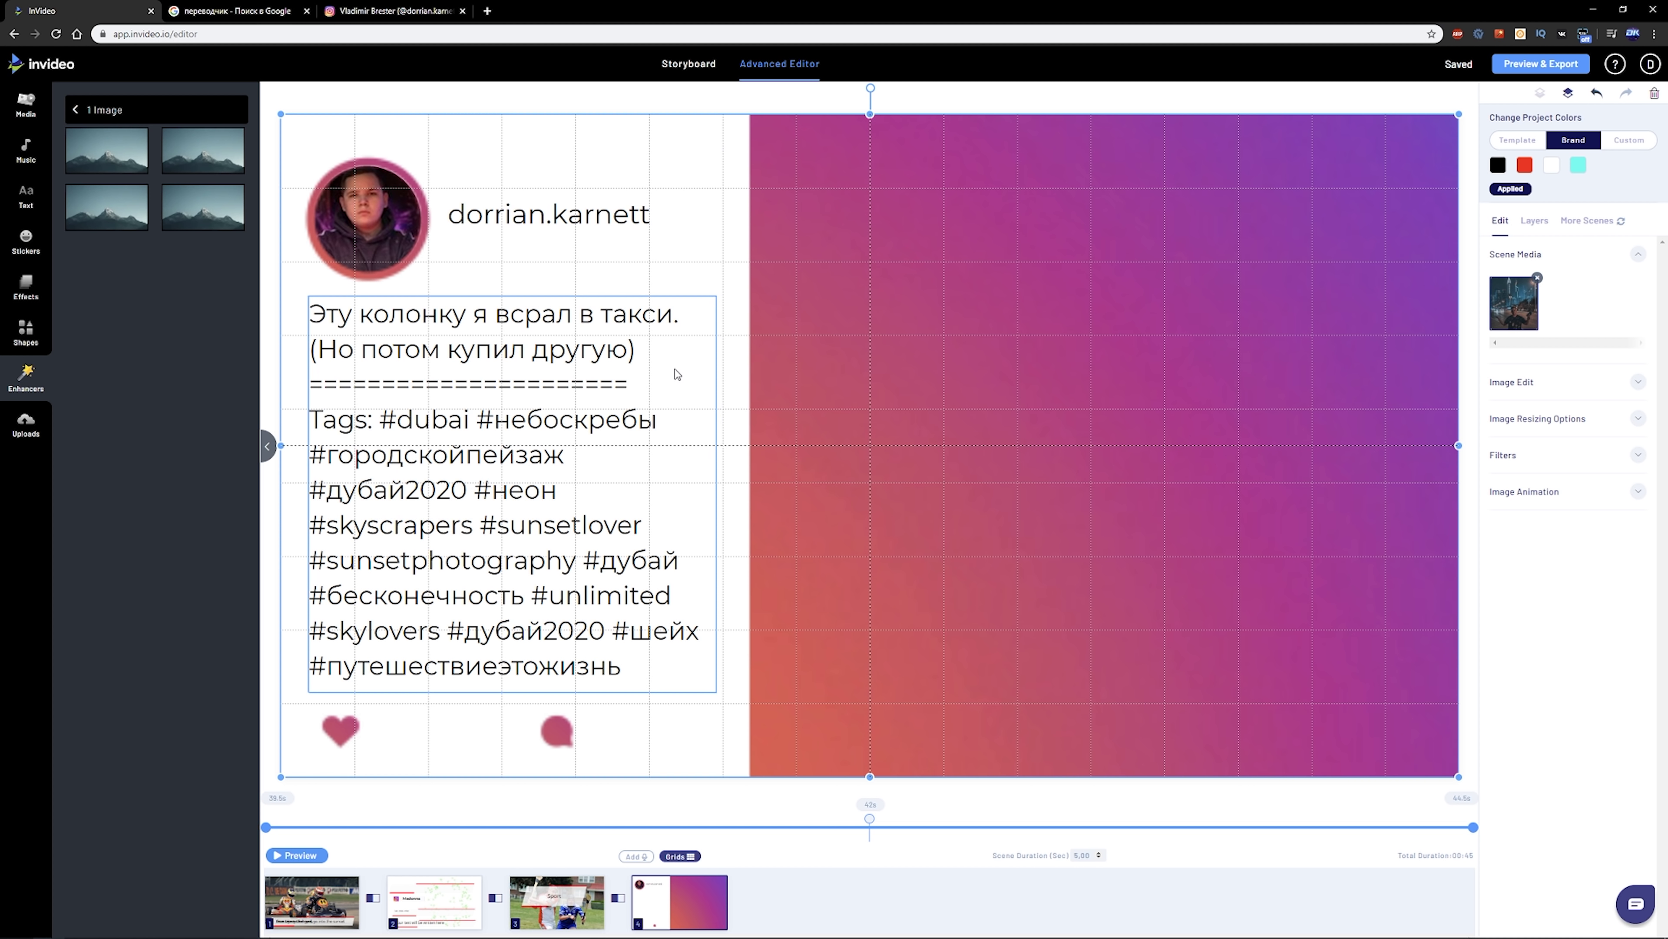
pyautogui.click(621, 383)
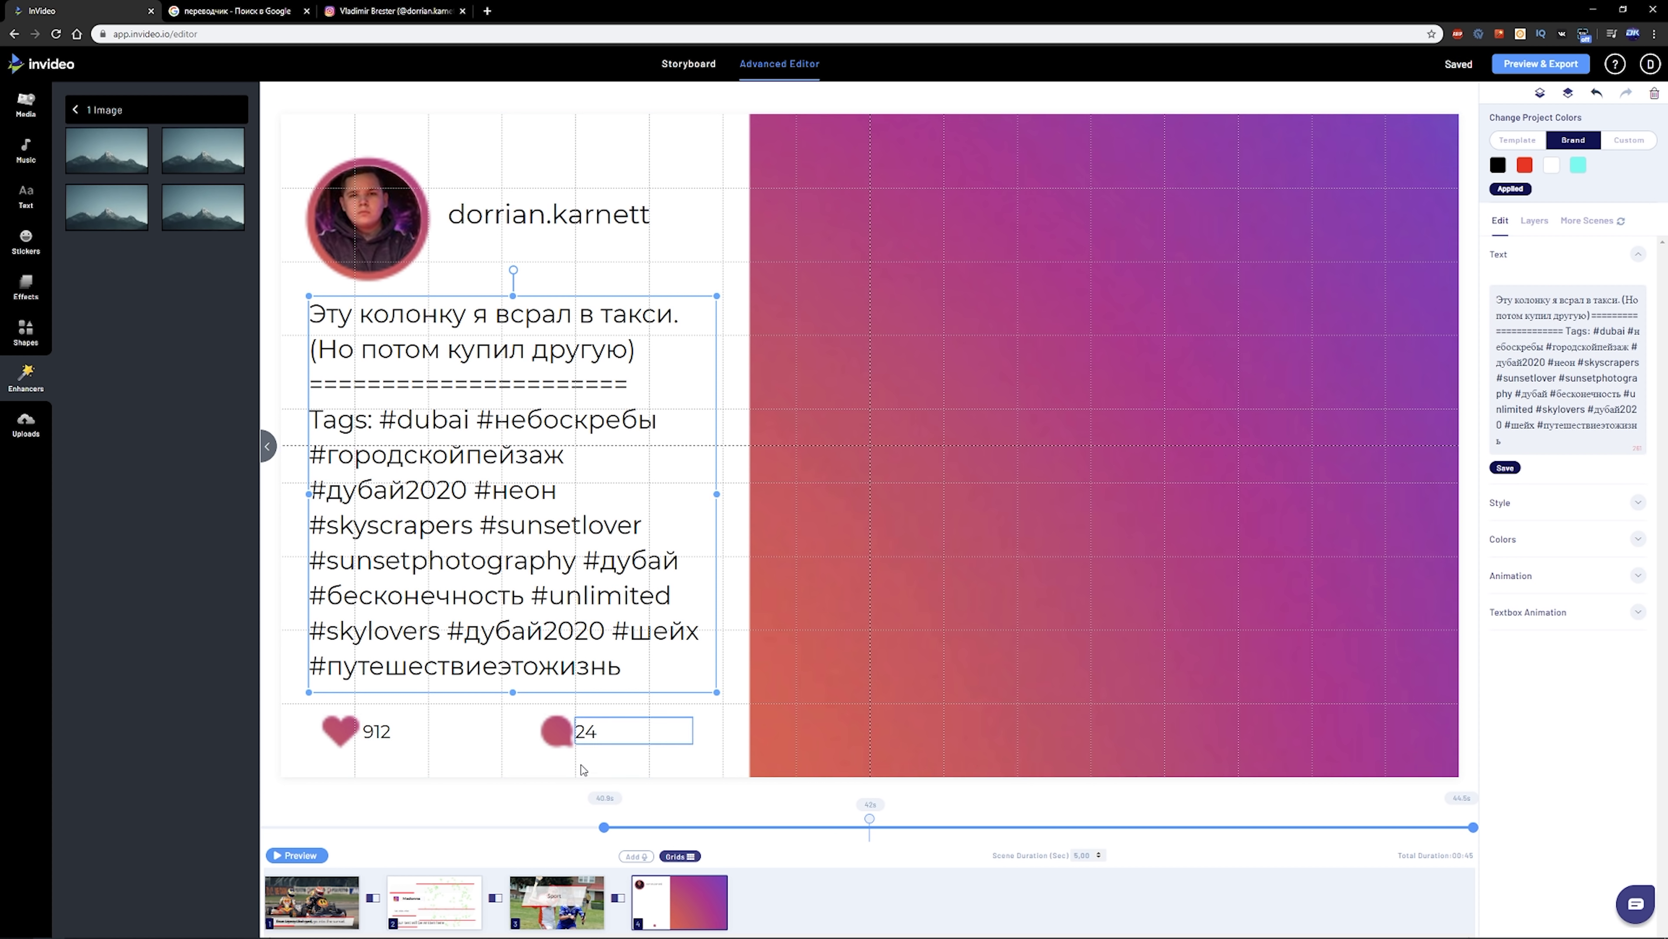
pyautogui.moveTo(605, 318); pyautogui.dragTo(639, 261)
pyautogui.moveTo(923, 339); pyautogui.dragTo(1090, 296)
pyautogui.moveTo(375, 219); pyautogui.dragTo(695, 430)
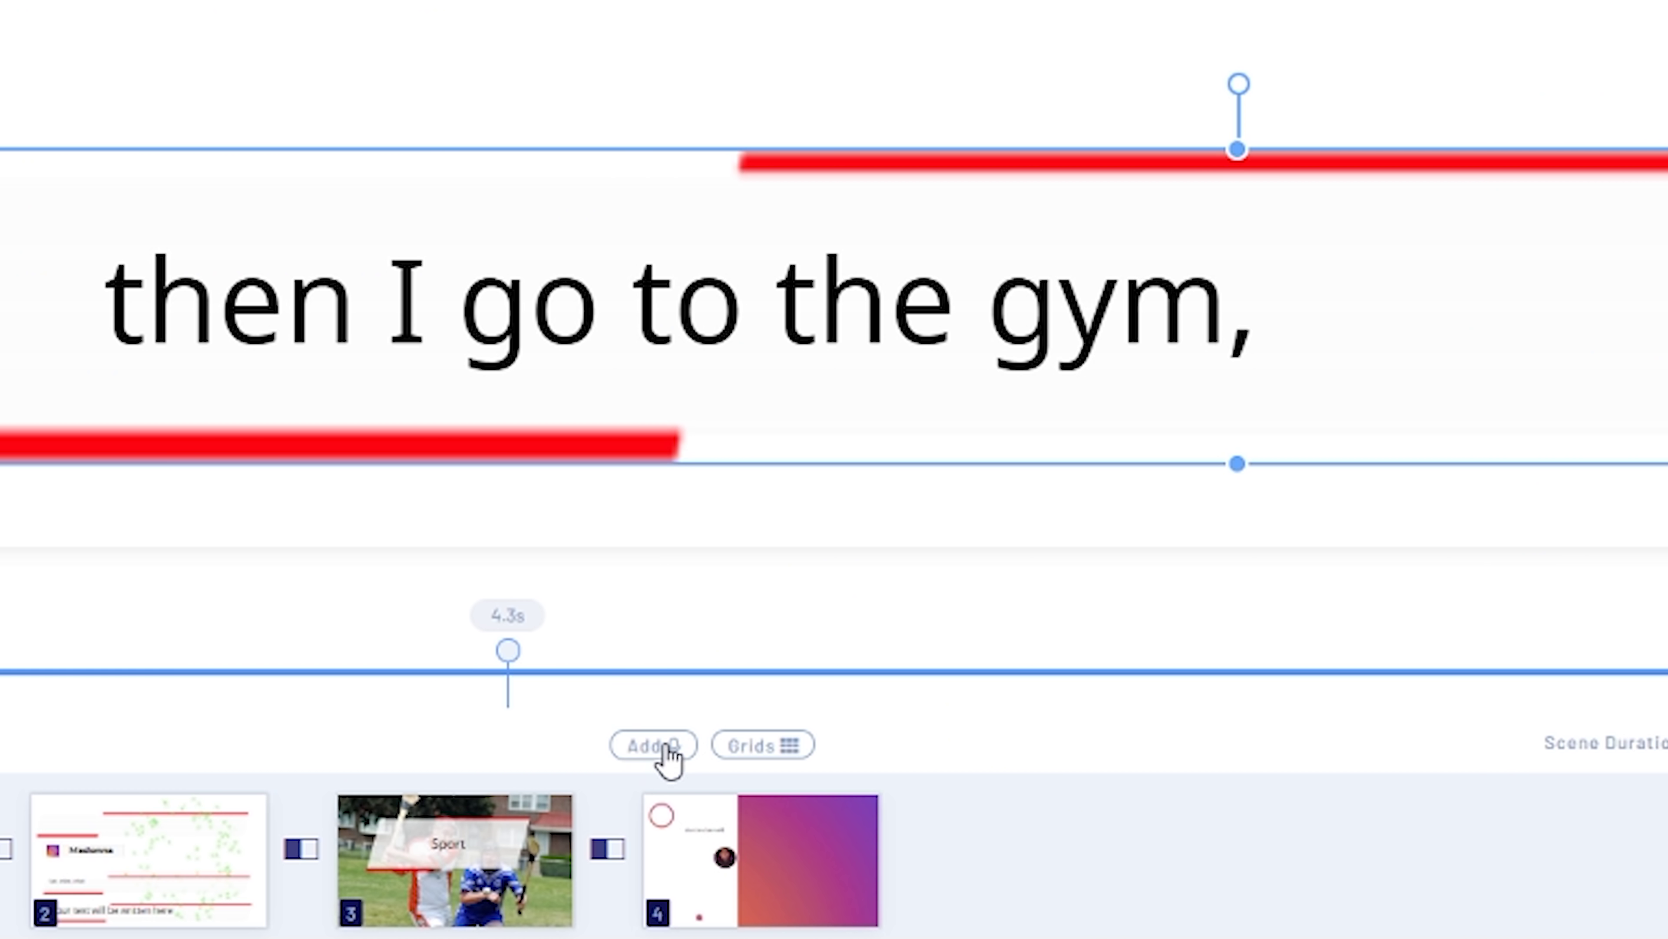
# Step: Set up an automated voice-over with the language set to Russian and select its entire script text
pyautogui.click(669, 755)
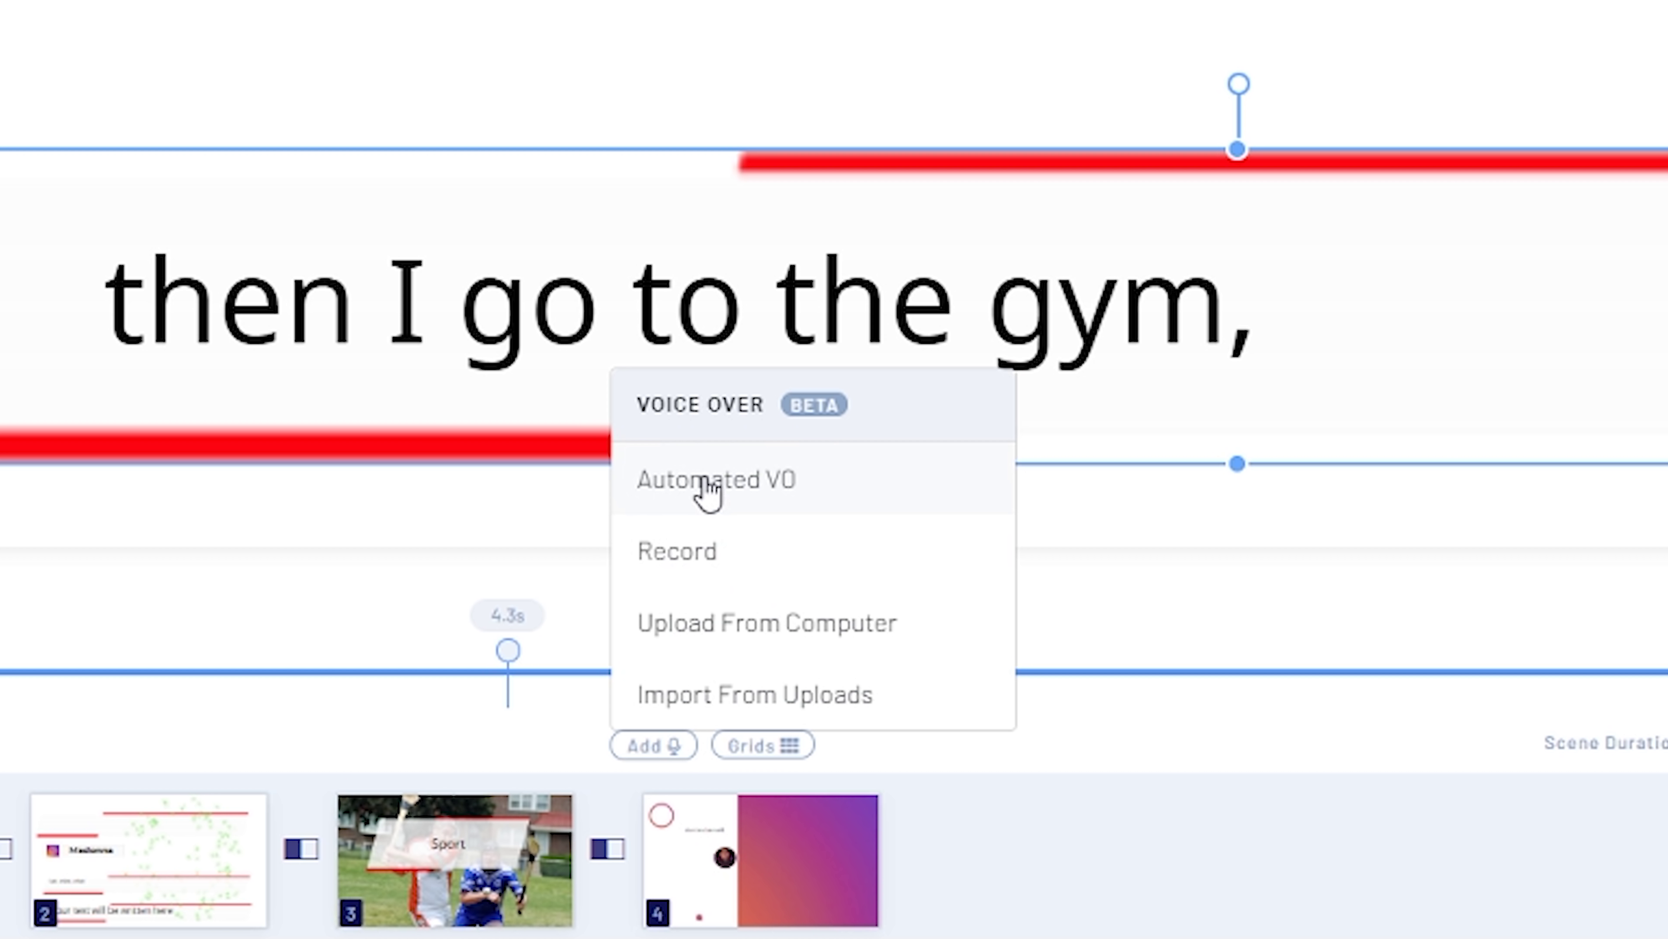
pyautogui.click(792, 494)
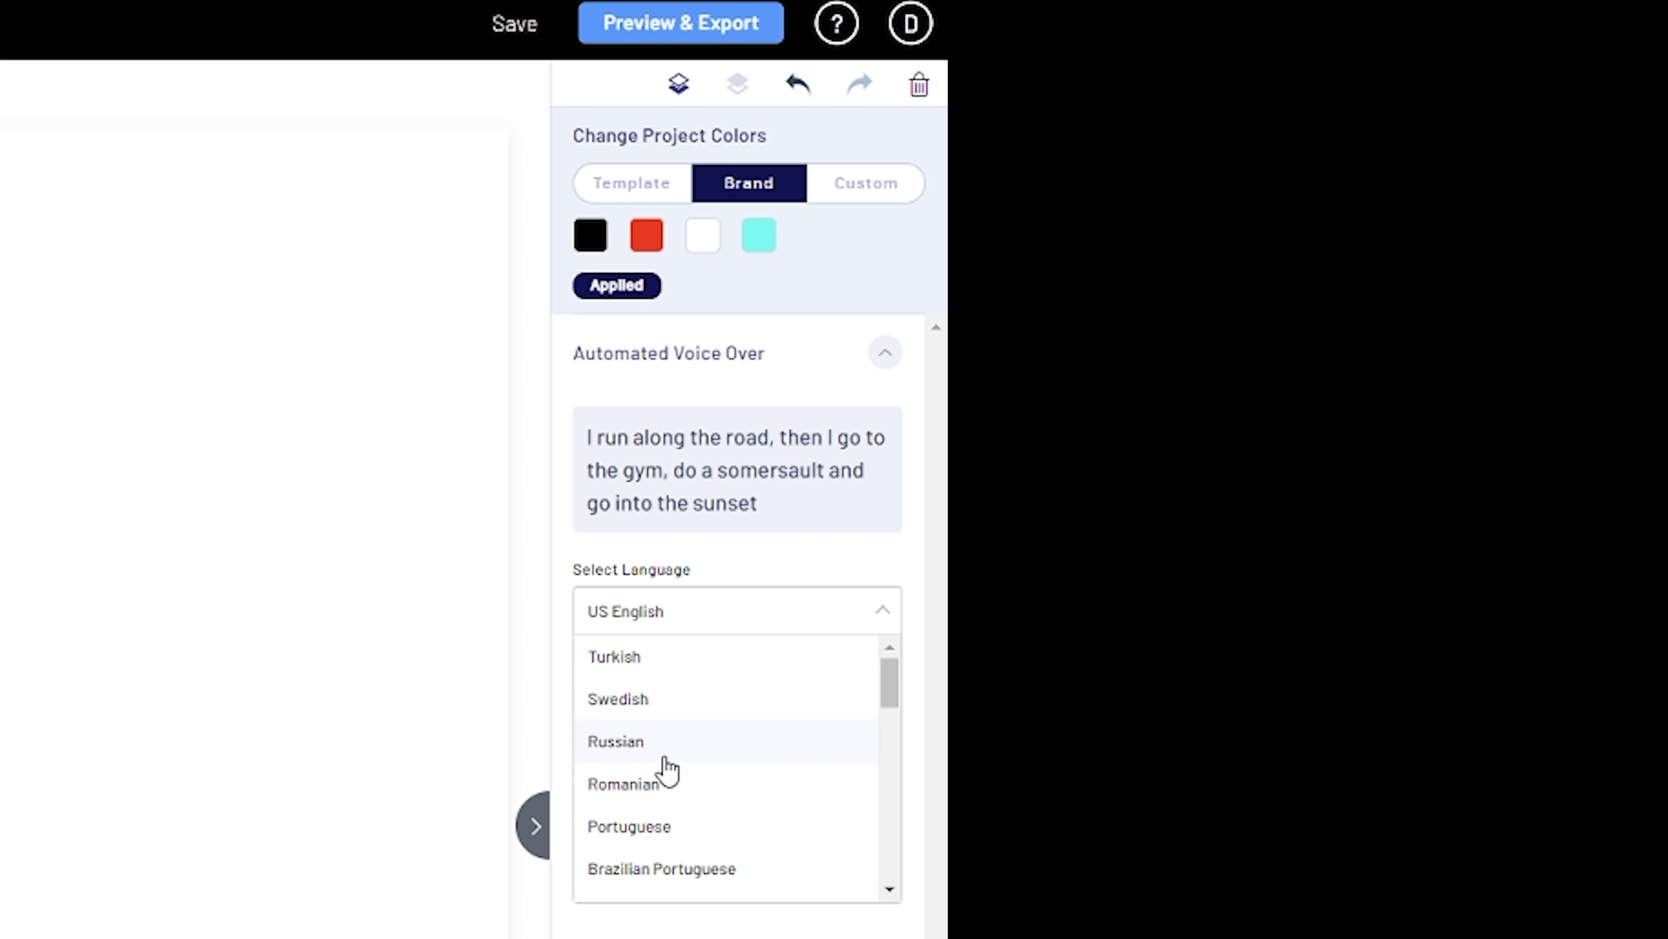
pyautogui.click(654, 744)
pyautogui.click(763, 506)
pyautogui.hotkey('ctrl', 'a')
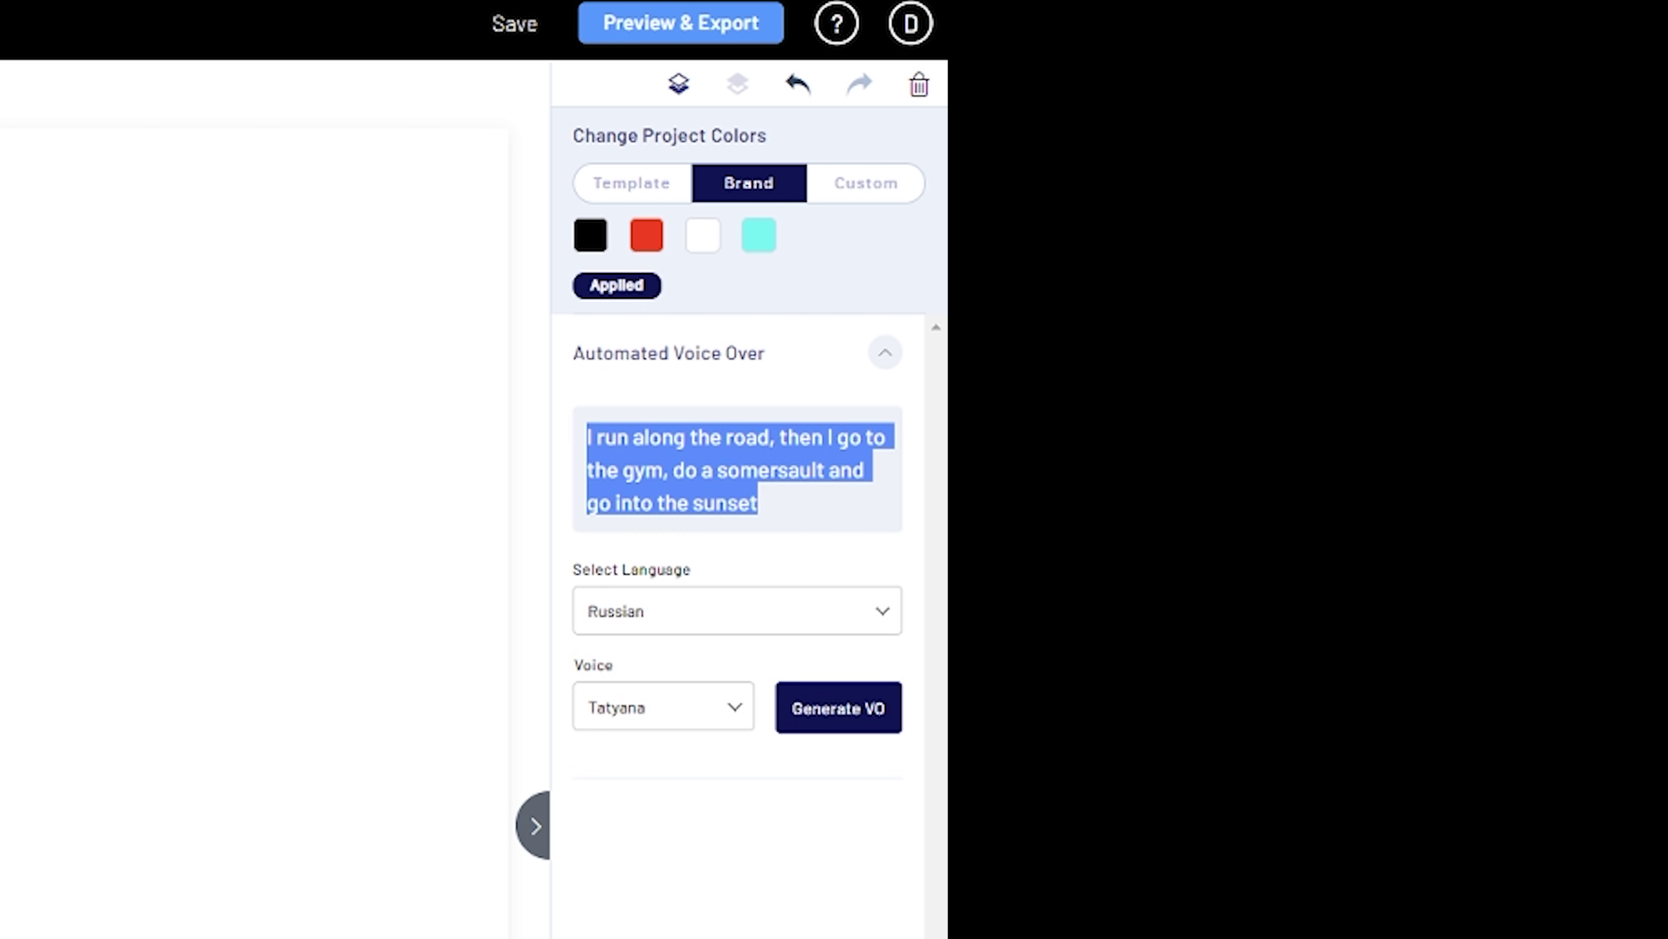